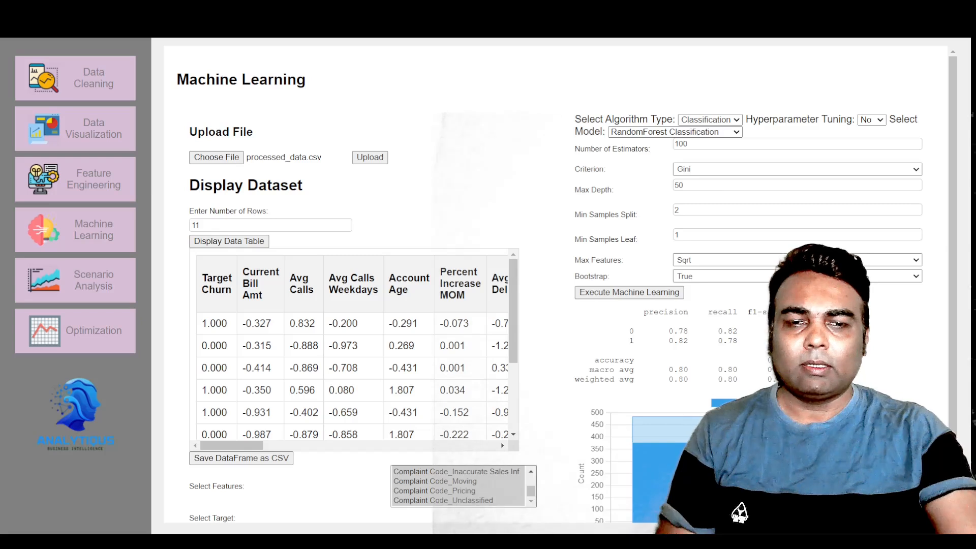
Step: Tour the Data Visualization, Feature Engineering, Machine Learning, Scenario Analysis and Optimization modules
click(100, 141)
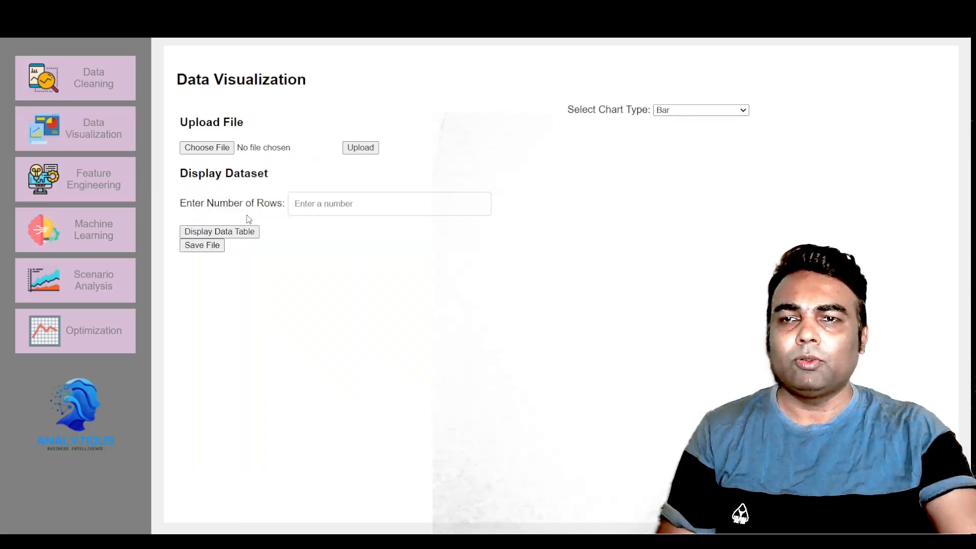
click(71, 189)
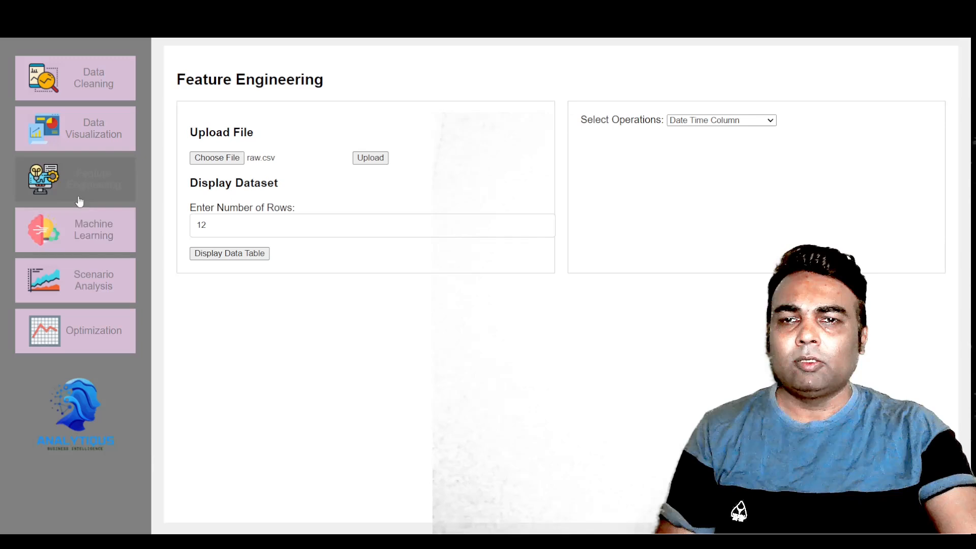
click(57, 229)
click(97, 277)
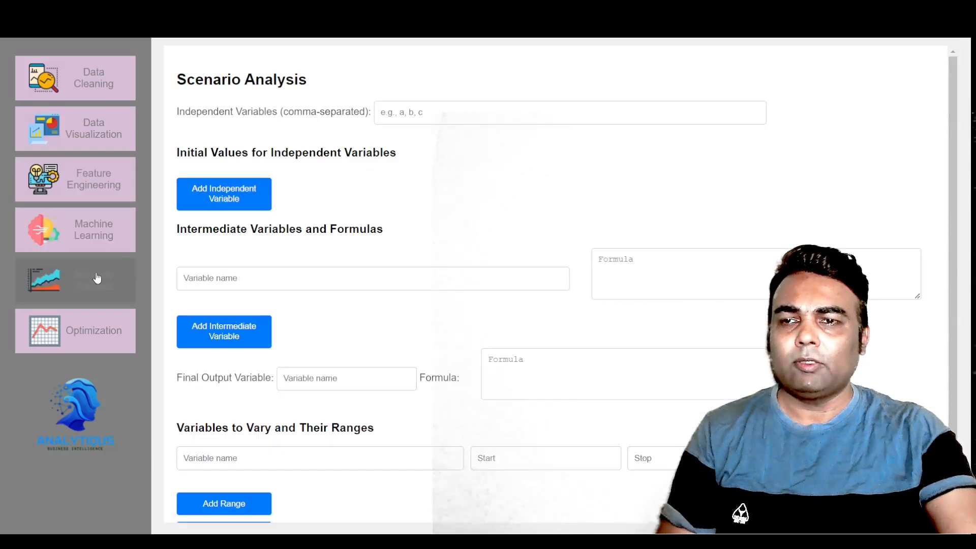
click(84, 336)
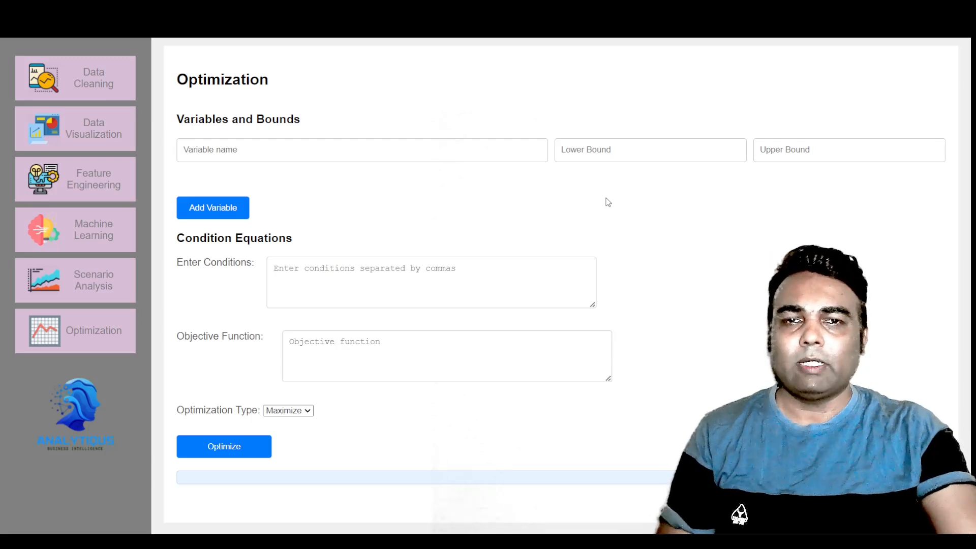
click(83, 222)
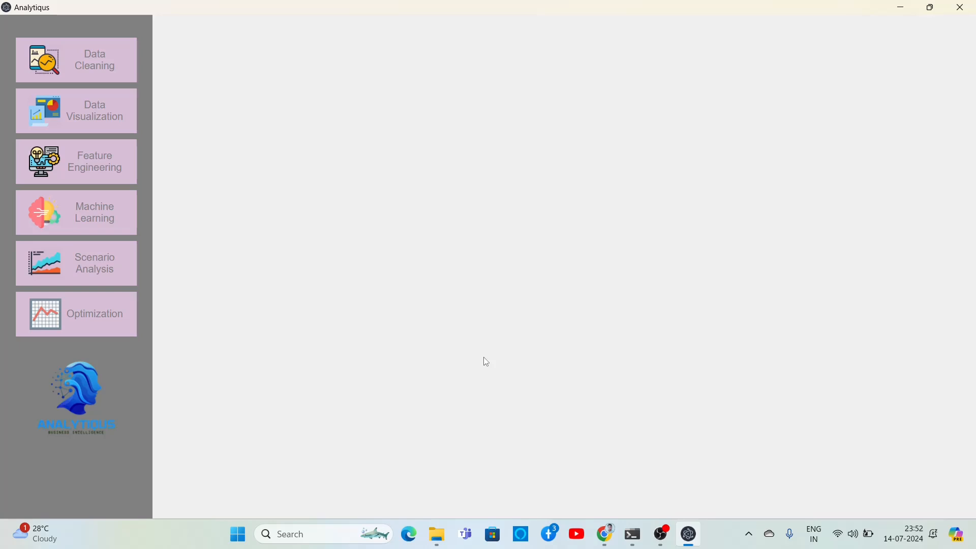
Step: Open the Feature Engineering module and review the operations it offers
click(92, 178)
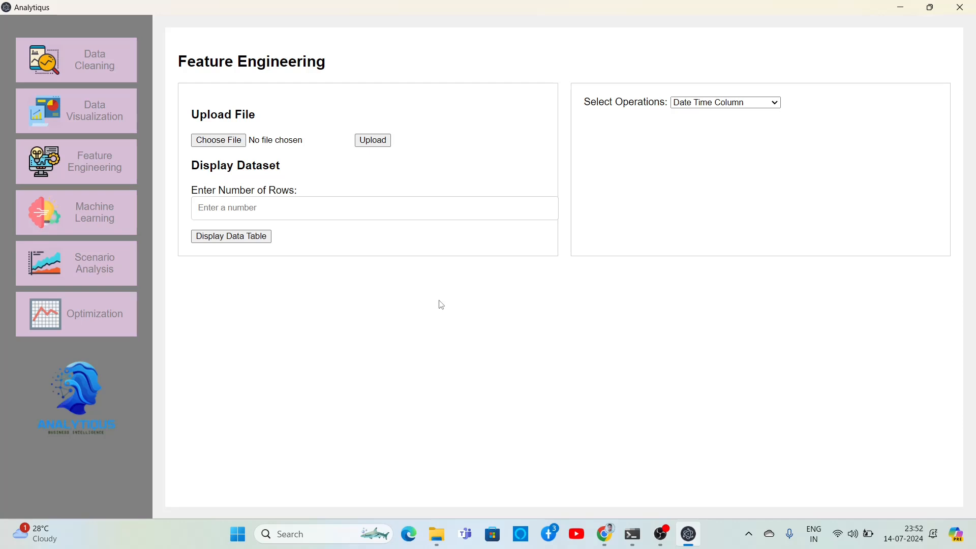
click(760, 104)
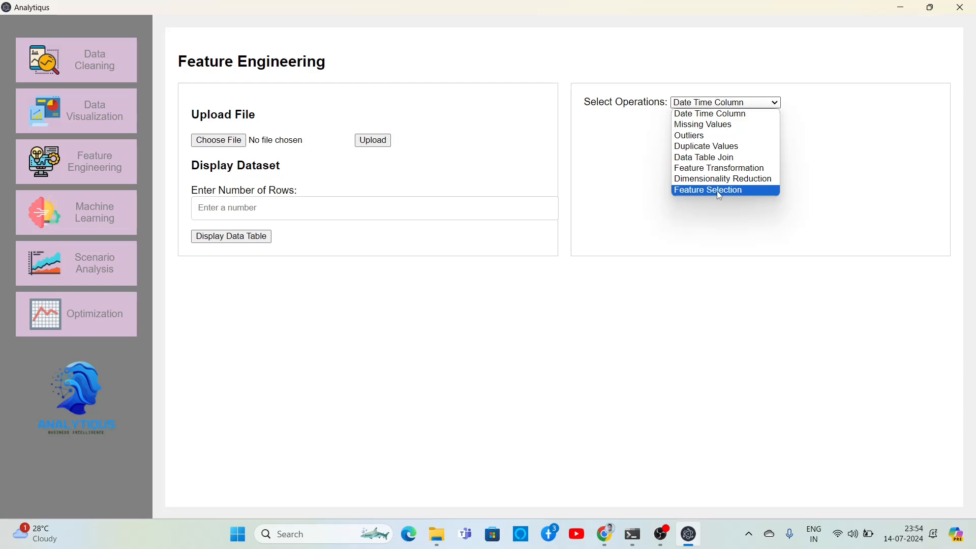
click(652, 221)
Step: Choose raw.csv as the dataset and upload it to the Feature Engineering module
click(218, 141)
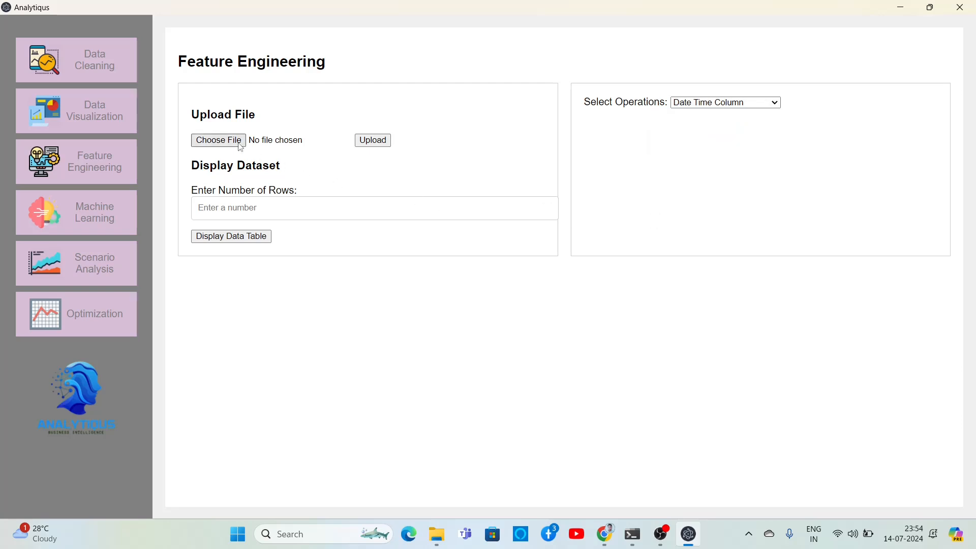
double_click(163, 178)
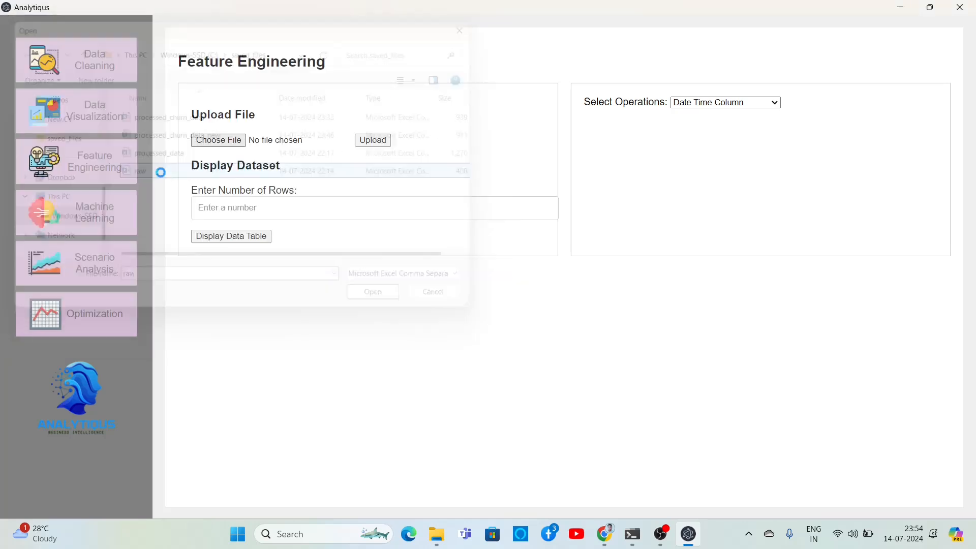
click(367, 145)
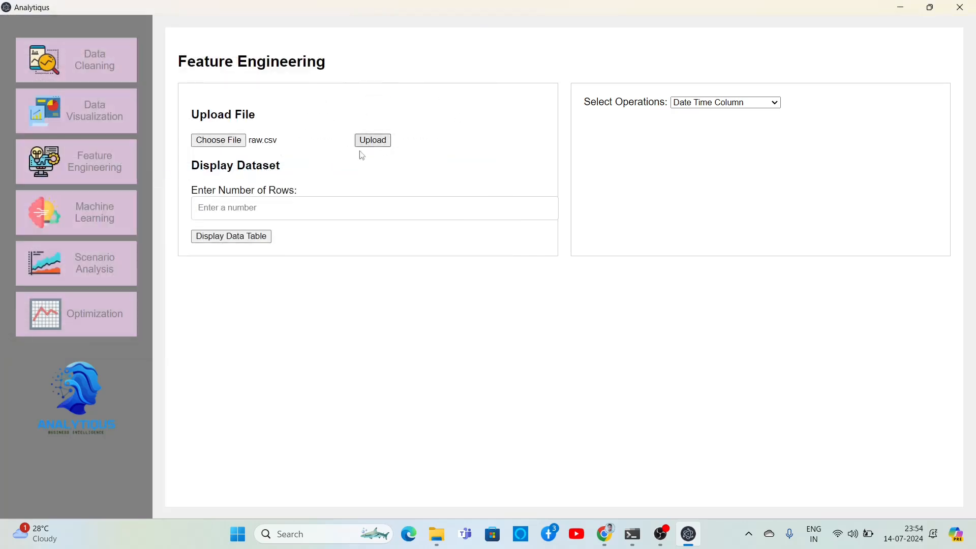
click(566, 263)
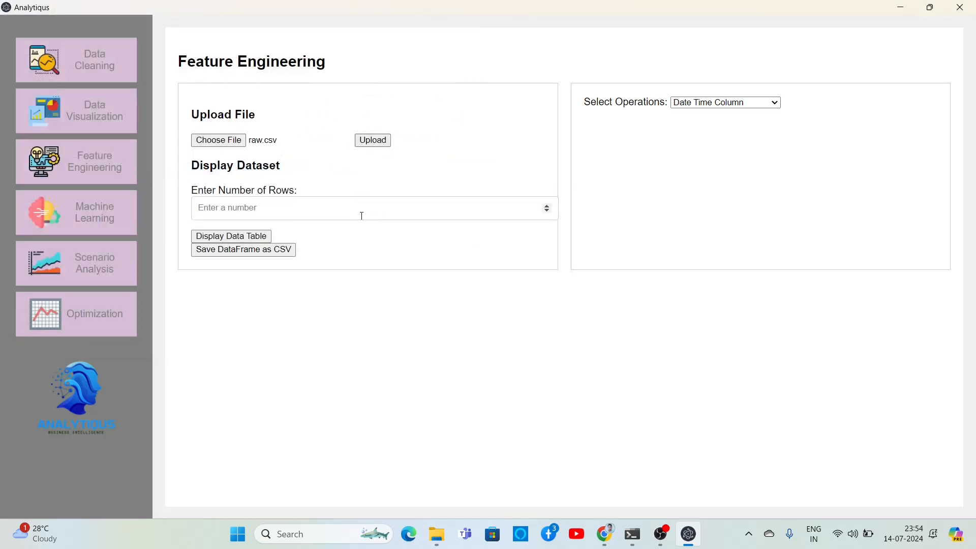
Step: Display 18 rows of the uploaded dataset and look through the table's rows and columns
click(546, 205)
click(546, 205)
click(547, 205)
click(268, 237)
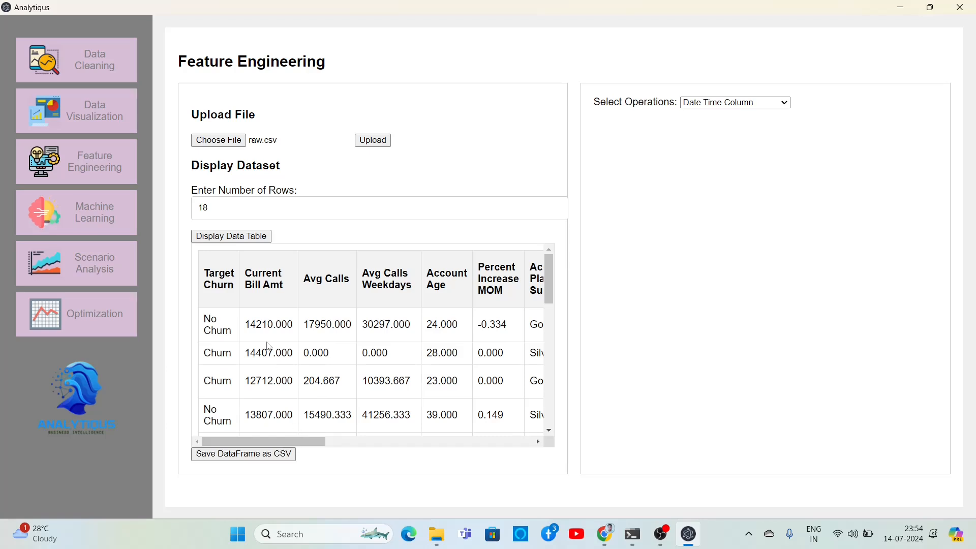
scroll(231, 330, down, 3)
scroll(234, 313, up, 3)
scroll(226, 371, down, 5)
scroll(229, 386, up, 5)
drag(325, 441, 300, 427)
Step: Choose the Missing Values operation and display the missing values report for all columns
click(716, 103)
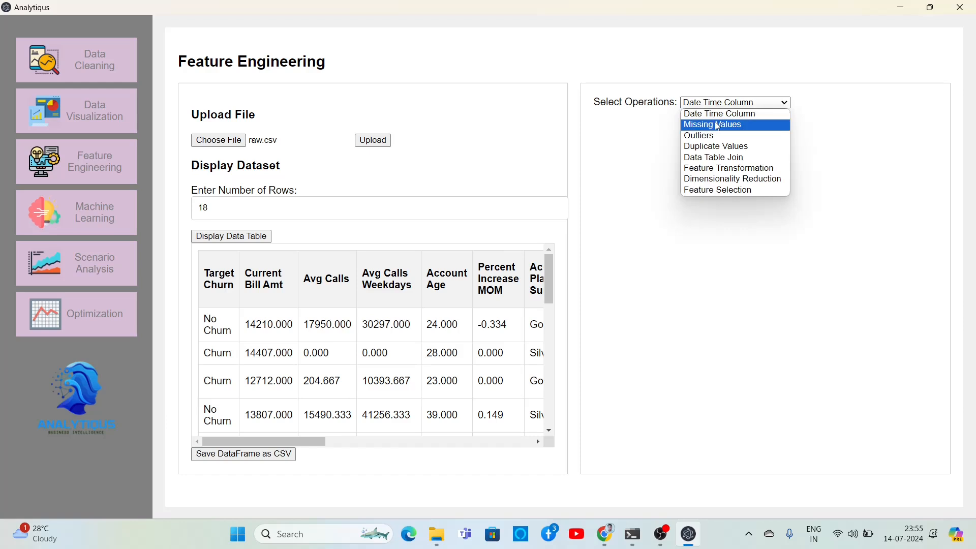
click(718, 126)
click(634, 118)
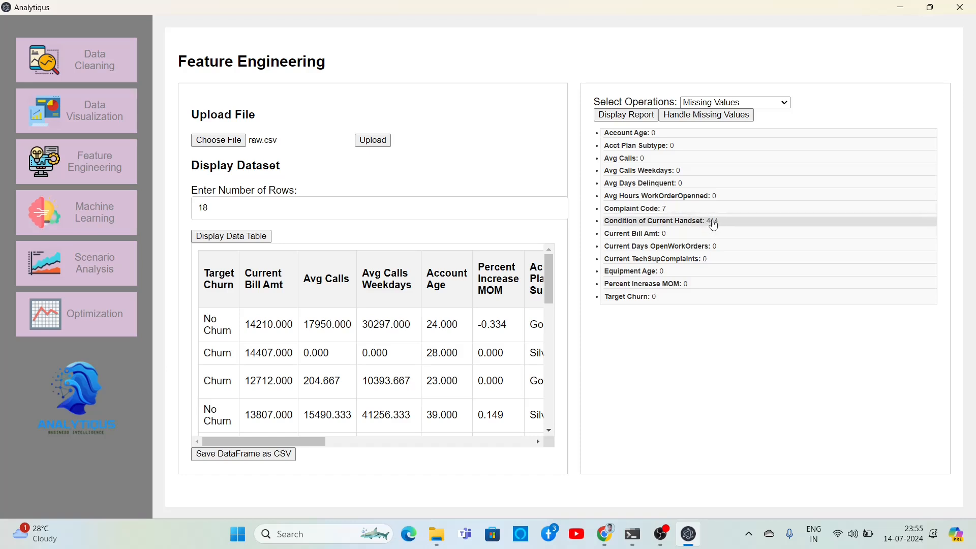
Step: Impute the missing values of the Condition of Current Handset column with the Median strategy and display the report again
click(699, 120)
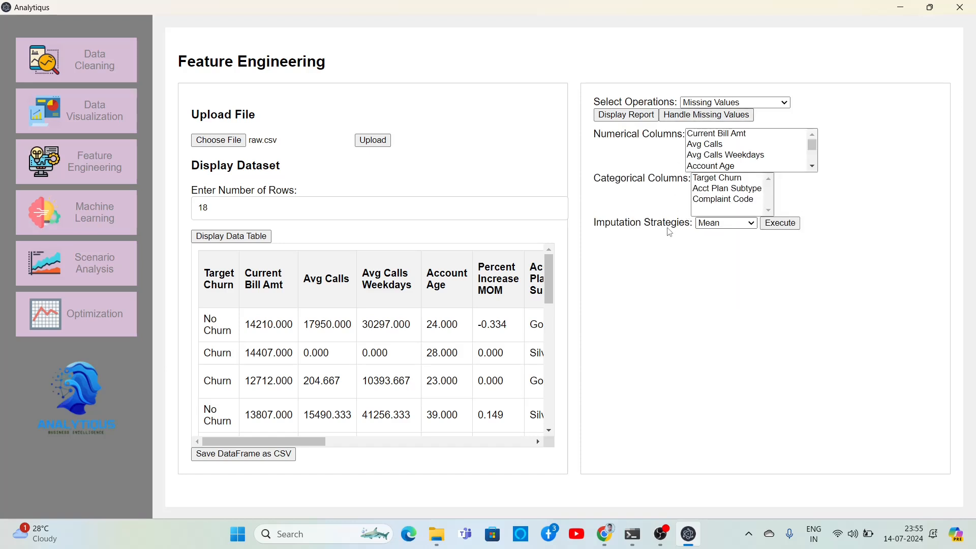
scroll(714, 167, down, 3)
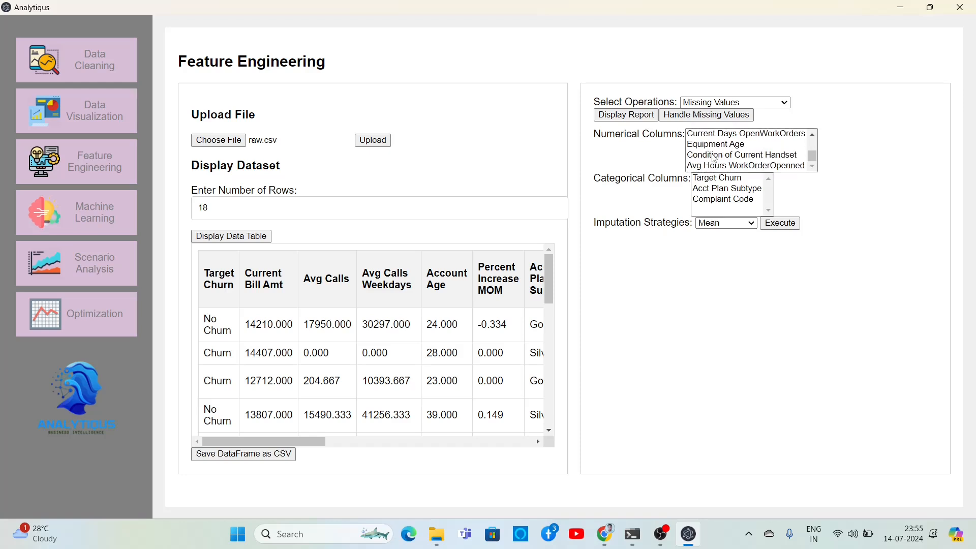
click(714, 155)
click(729, 224)
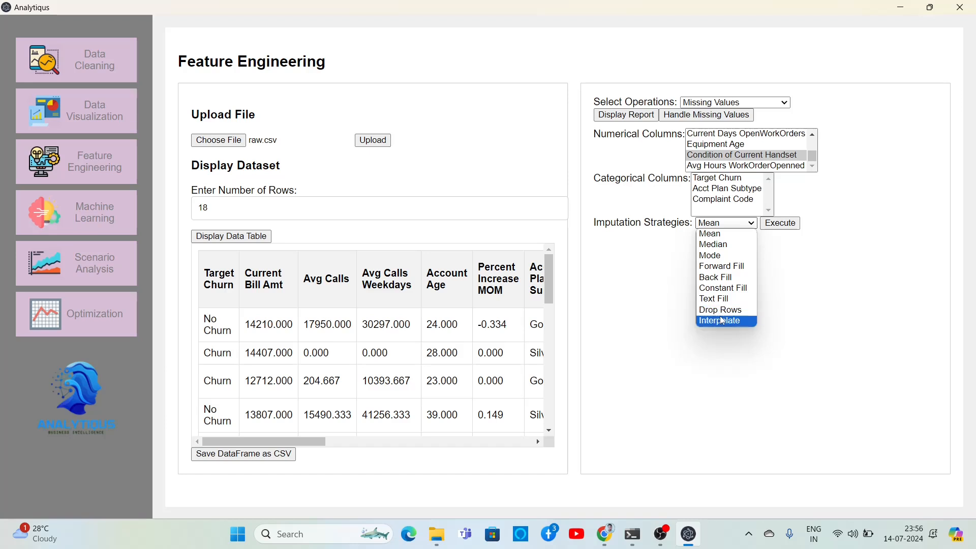
click(722, 245)
click(780, 225)
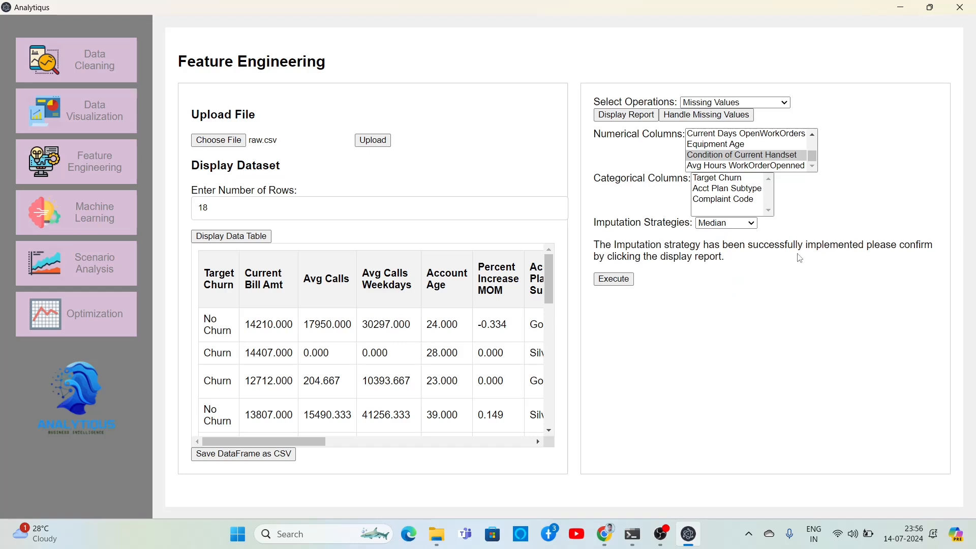
drag(745, 249, 881, 249)
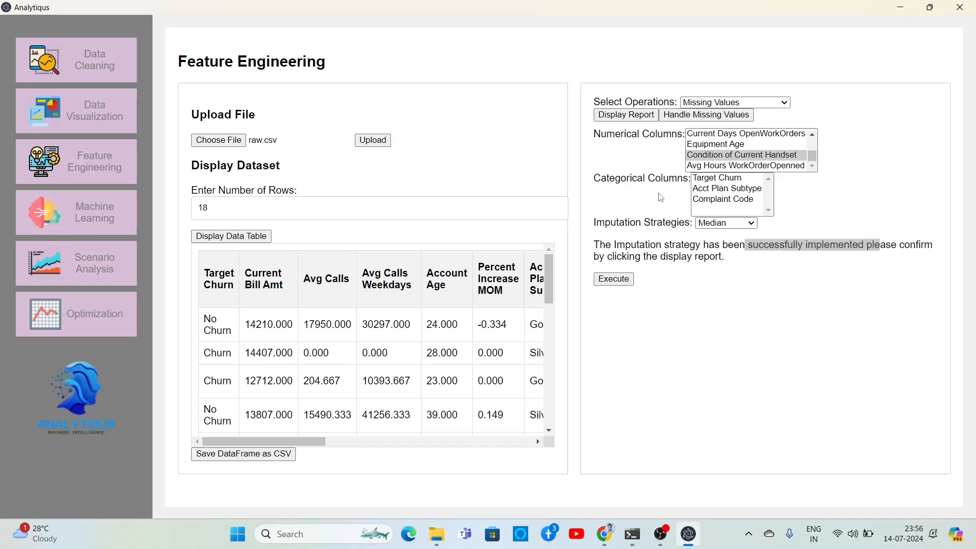
click(641, 116)
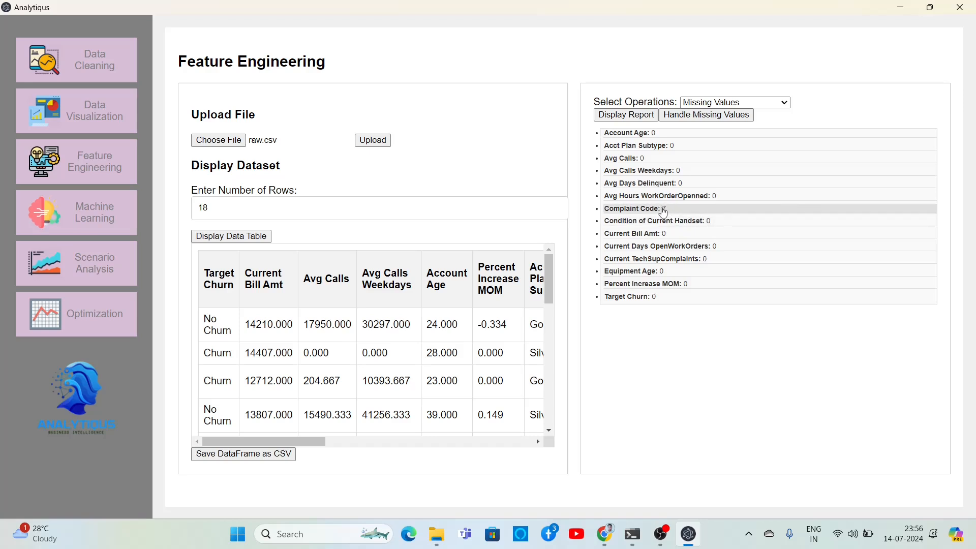
Step: Handle the missing values of the Complaint Code column with the Drop Rows strategy and redisplay the report
click(706, 115)
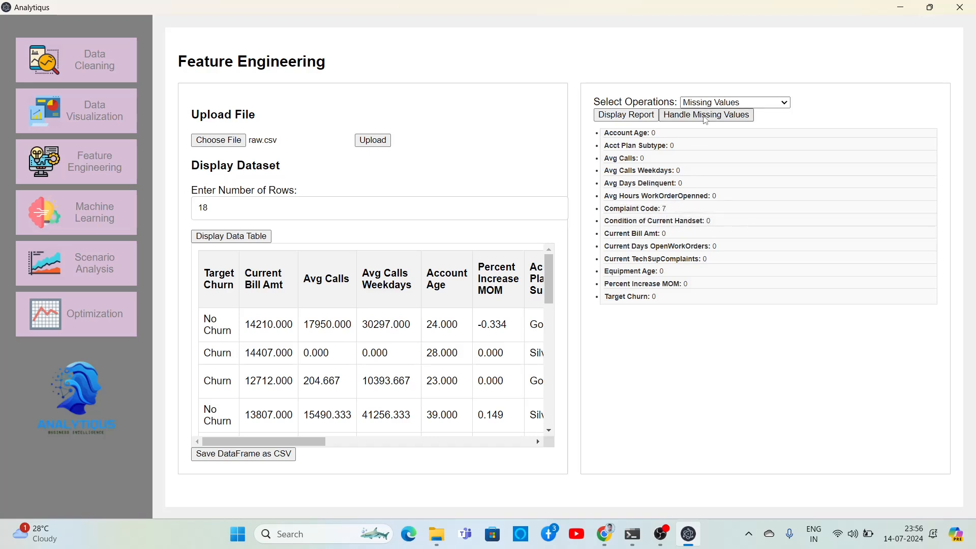
click(716, 203)
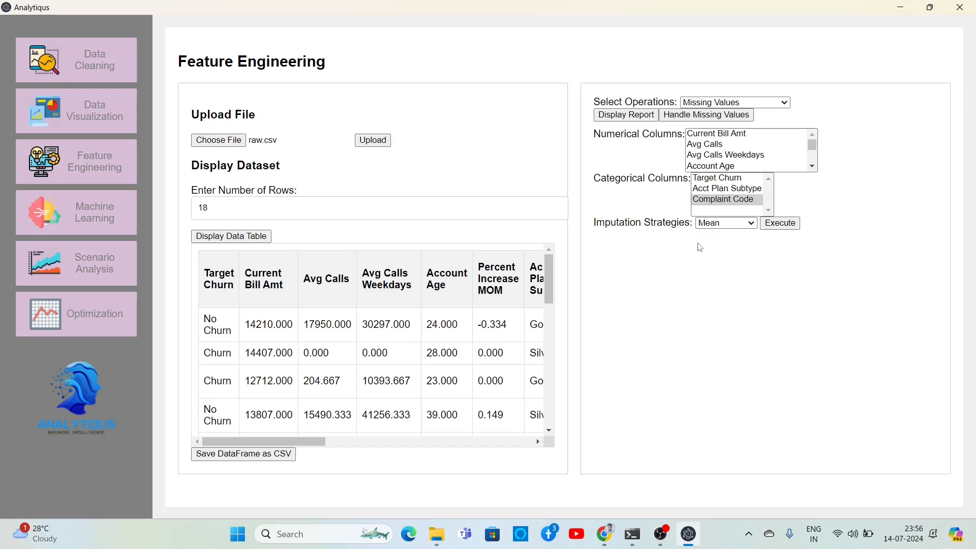
click(725, 224)
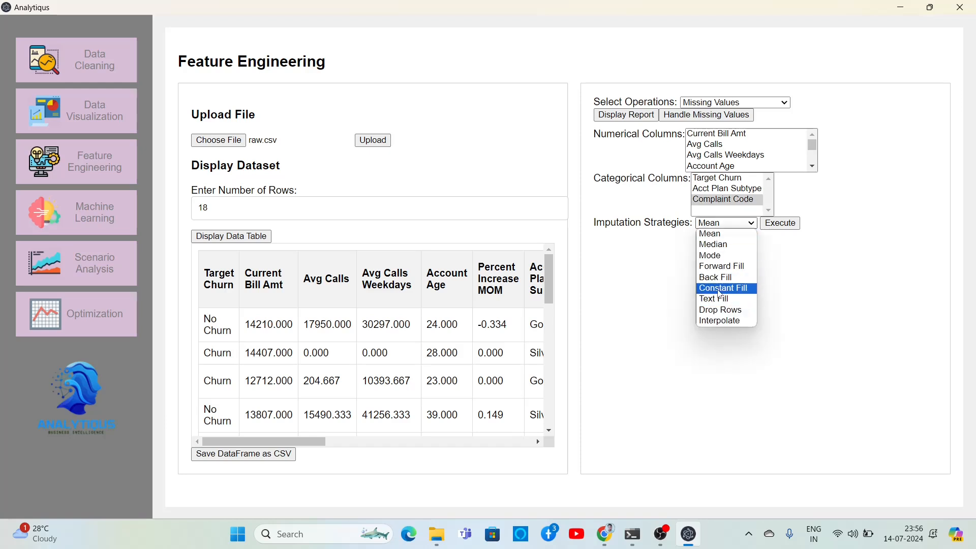
click(721, 303)
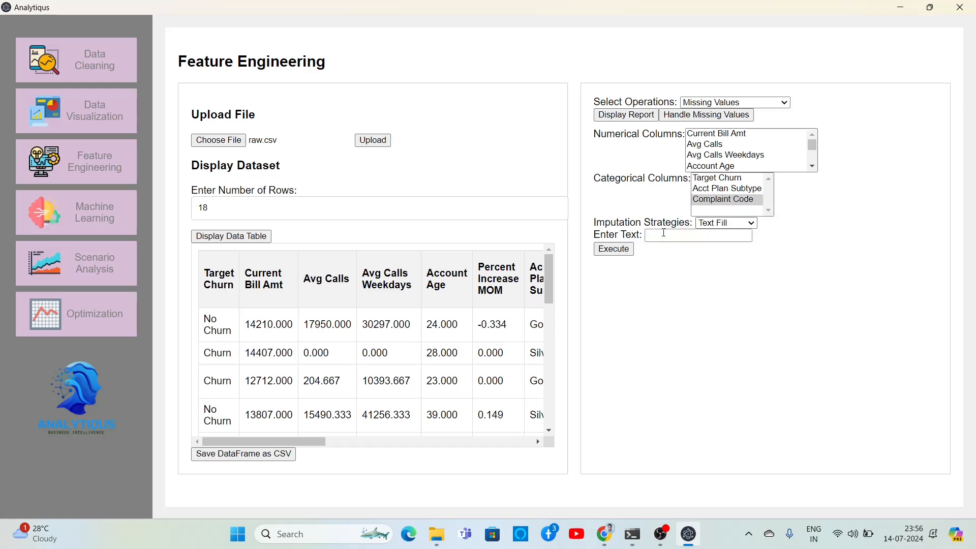
click(711, 224)
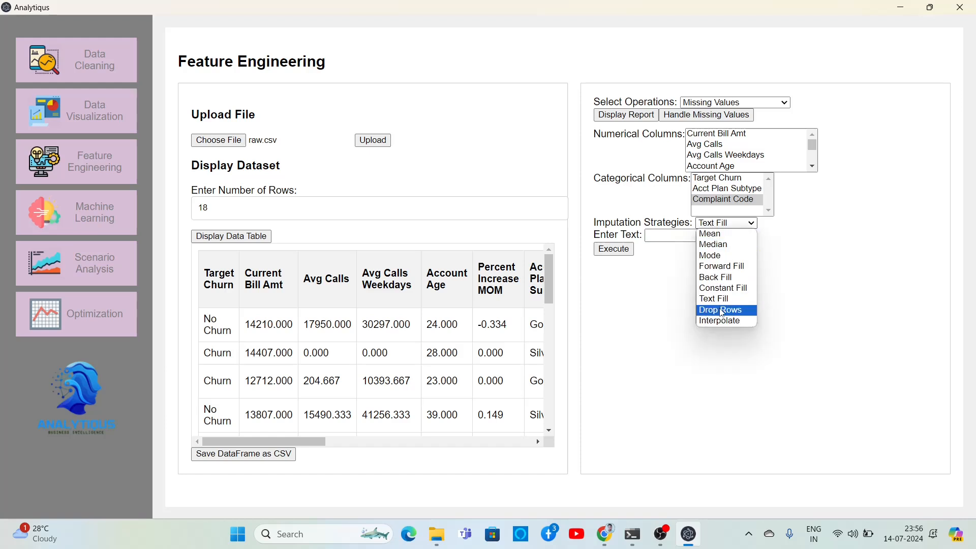
click(721, 310)
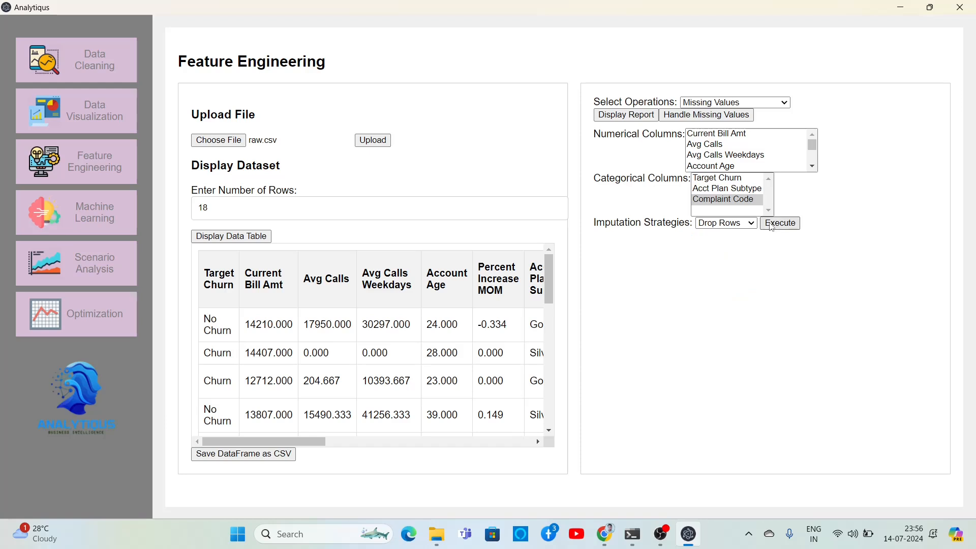
click(780, 223)
click(641, 115)
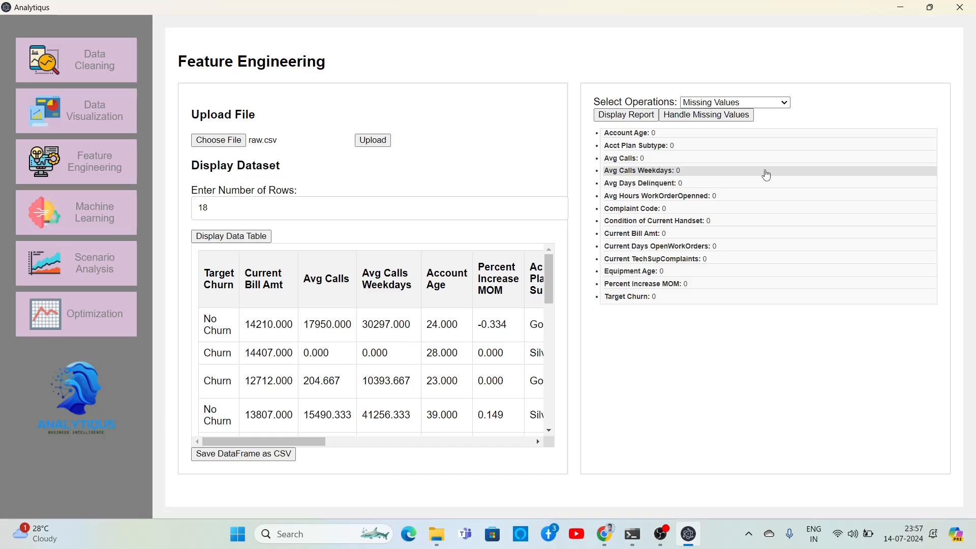
Step: Switch the operation to Feature Transformation and review the available transformation types
click(782, 102)
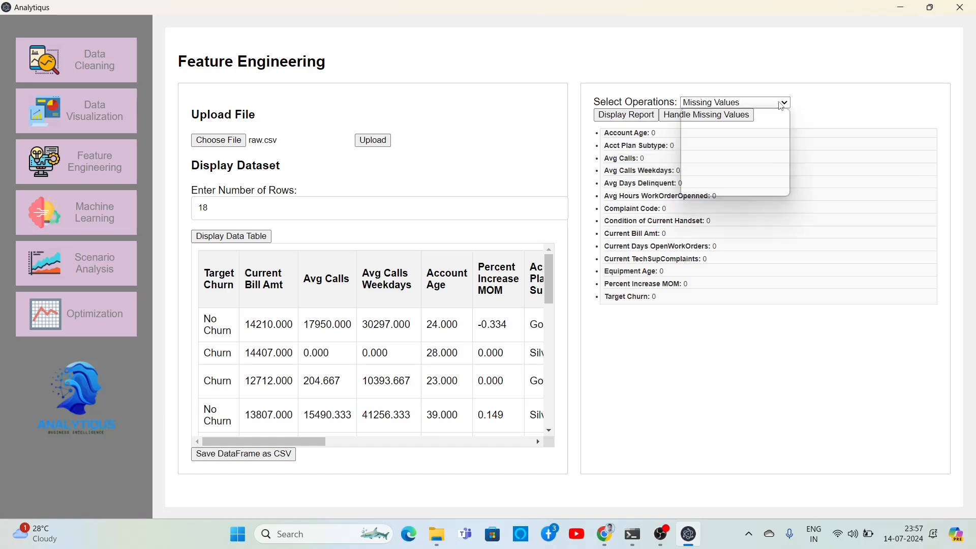
click(756, 170)
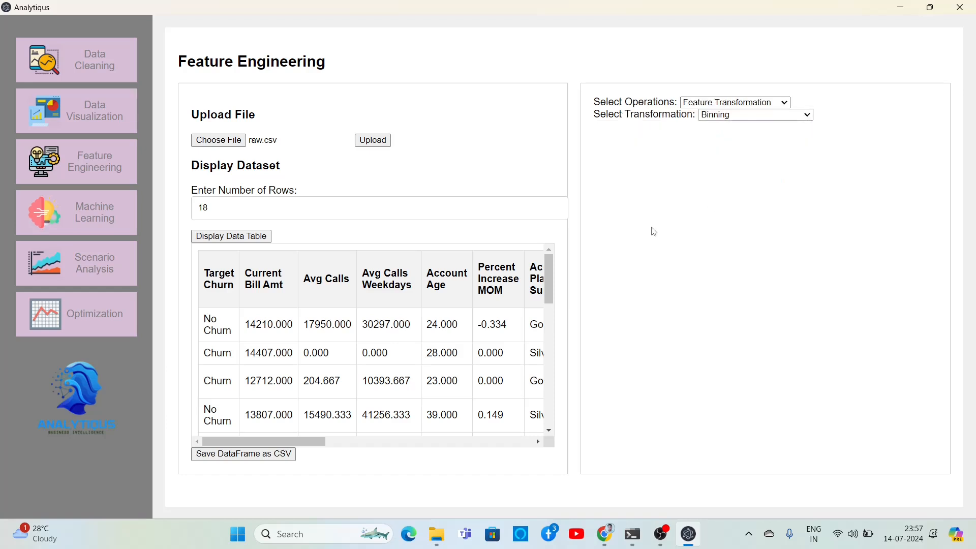
click(725, 116)
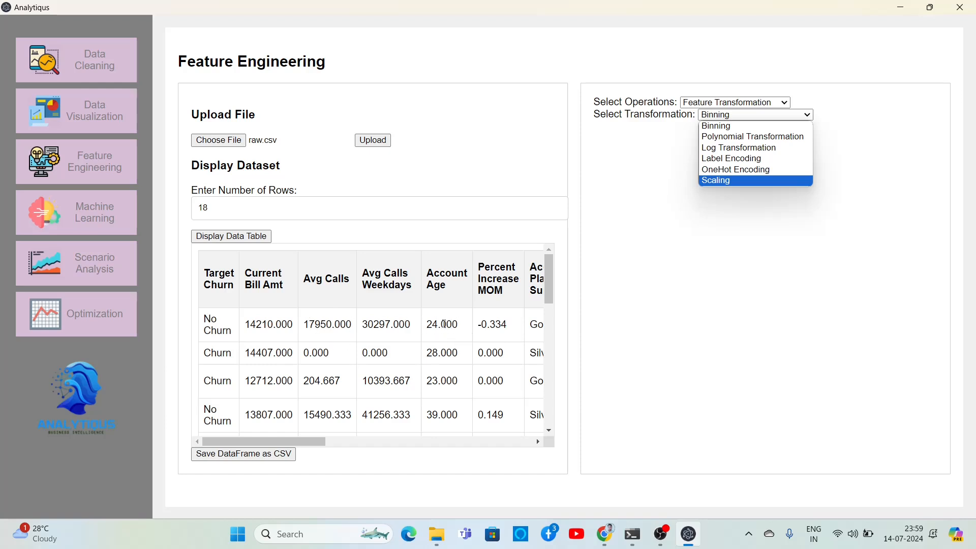
click(697, 266)
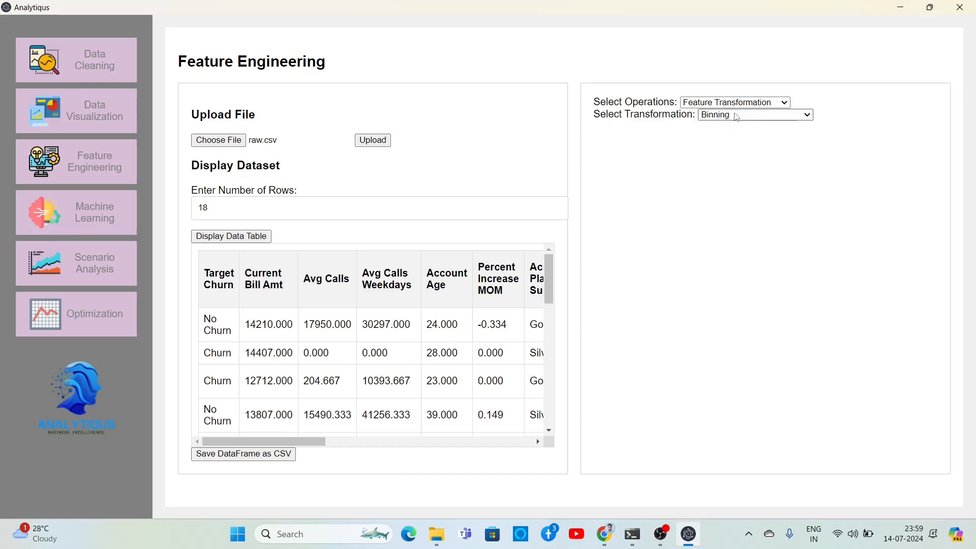
click(731, 115)
click(714, 209)
click(726, 115)
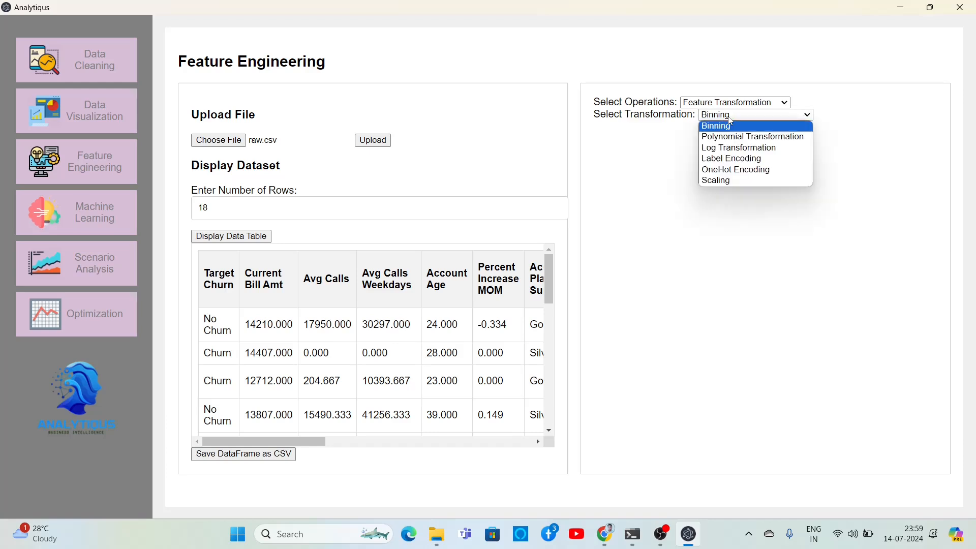
click(671, 179)
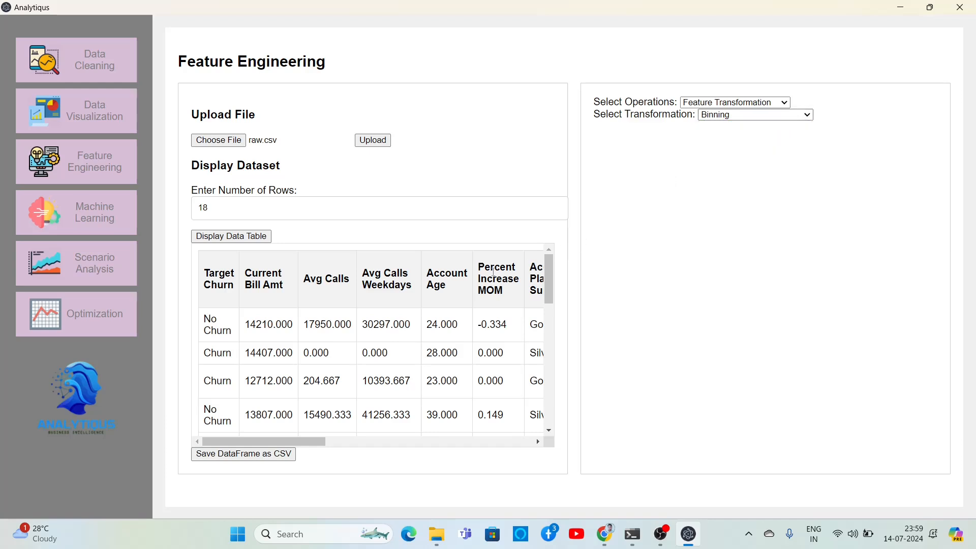
click(761, 115)
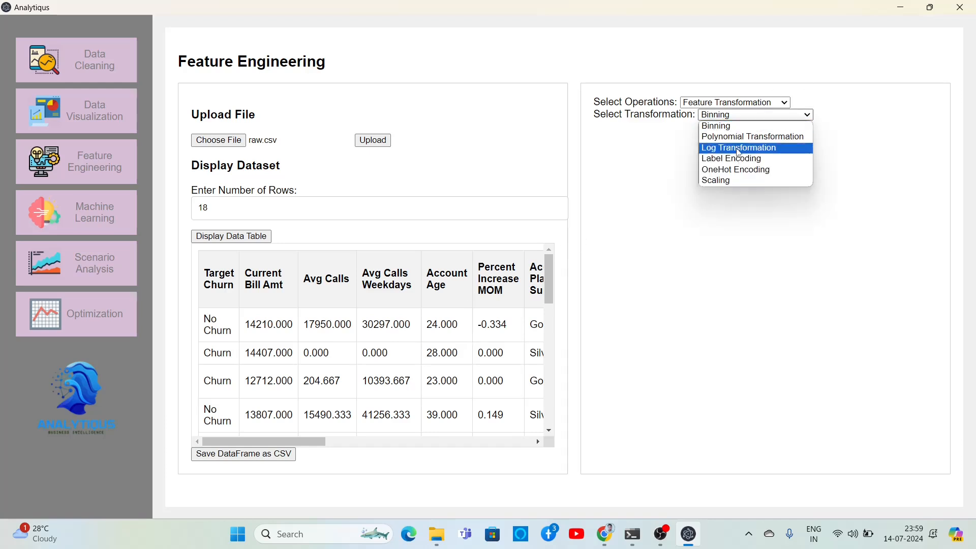
click(675, 169)
Step: Apply Label Encoding to the Target Churn feature and redisplay the data table to check the encoded column
click(735, 102)
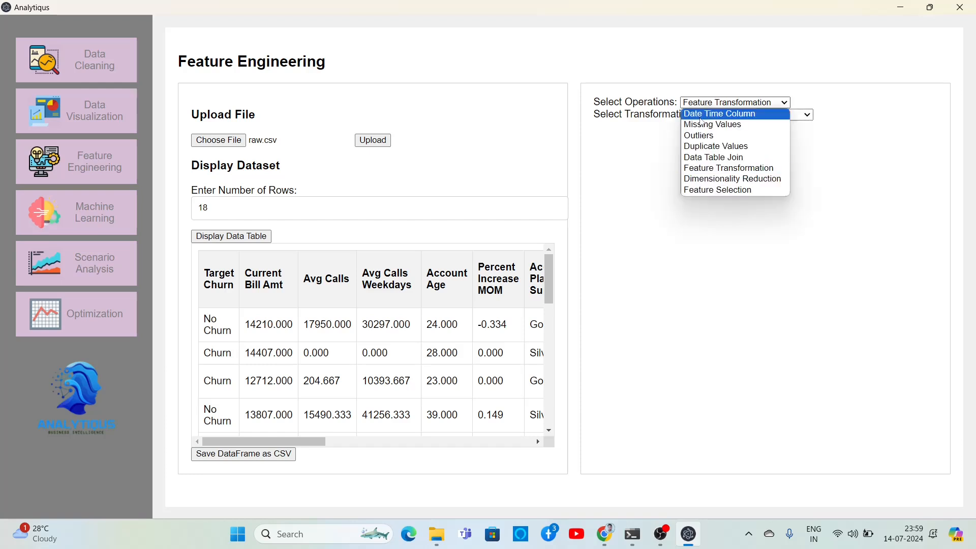
click(670, 194)
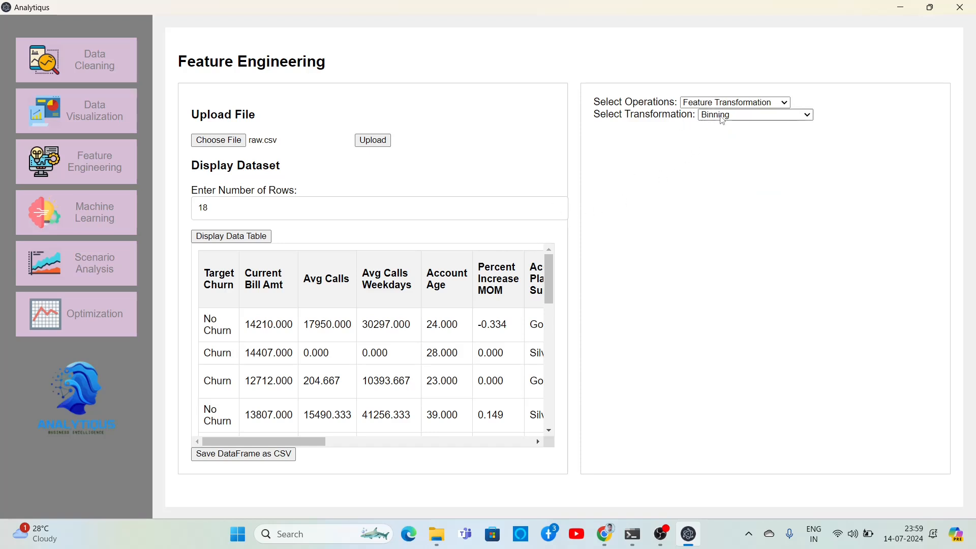
click(719, 116)
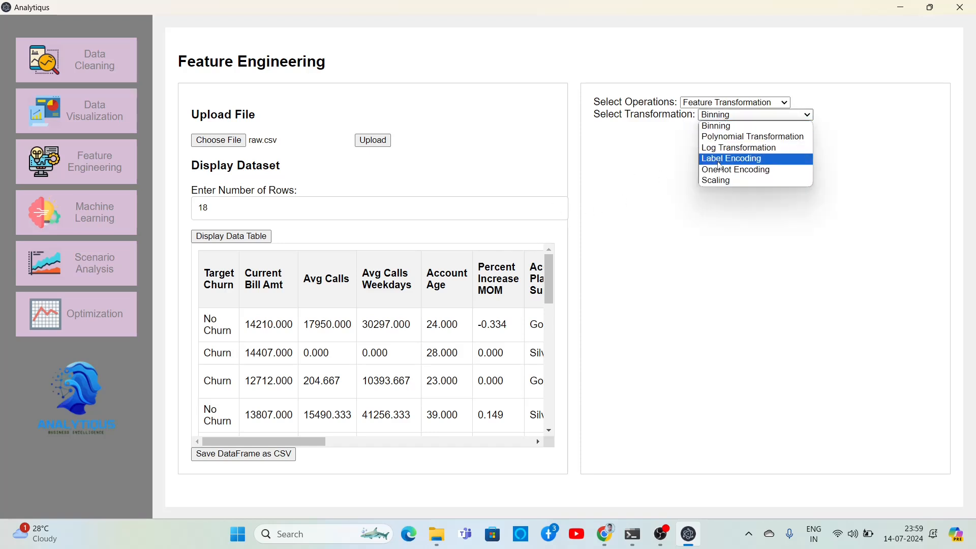
click(719, 161)
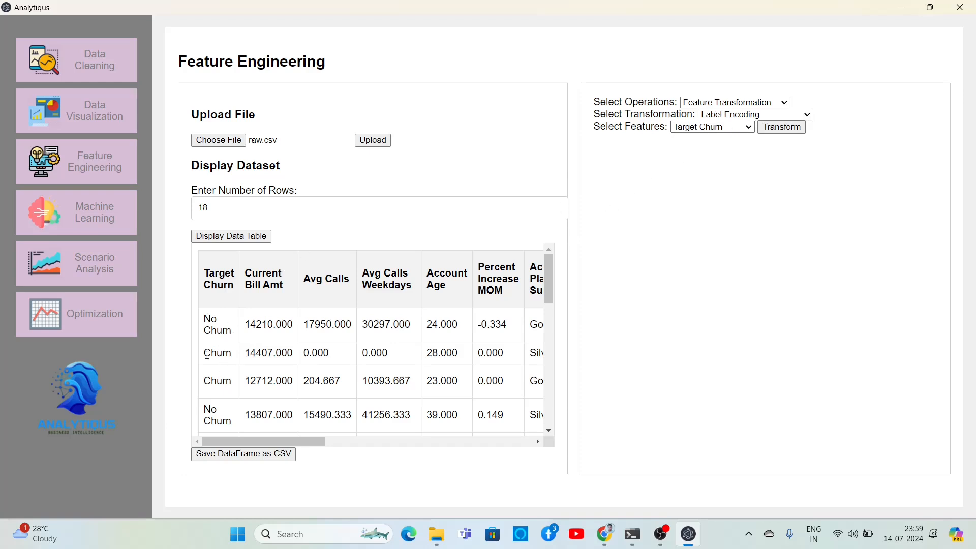
click(783, 128)
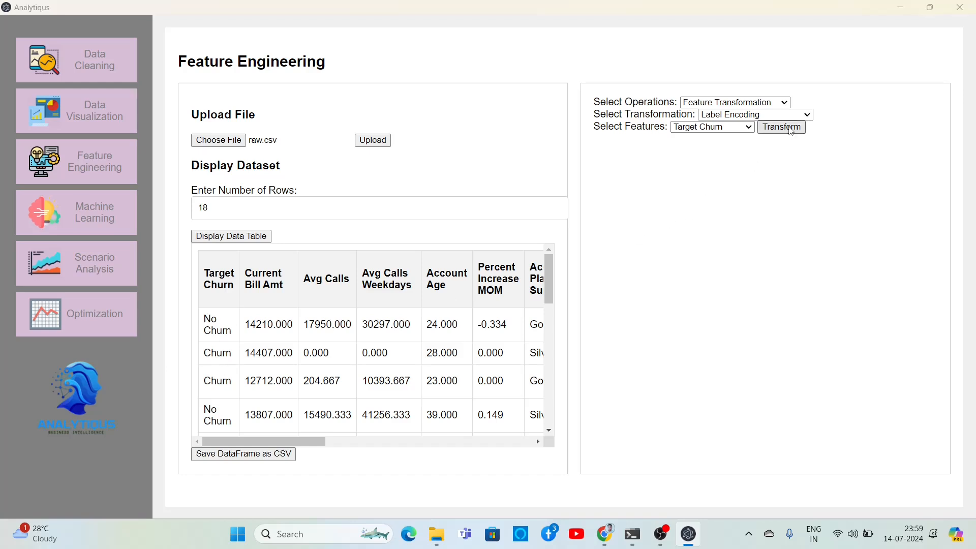
click(559, 263)
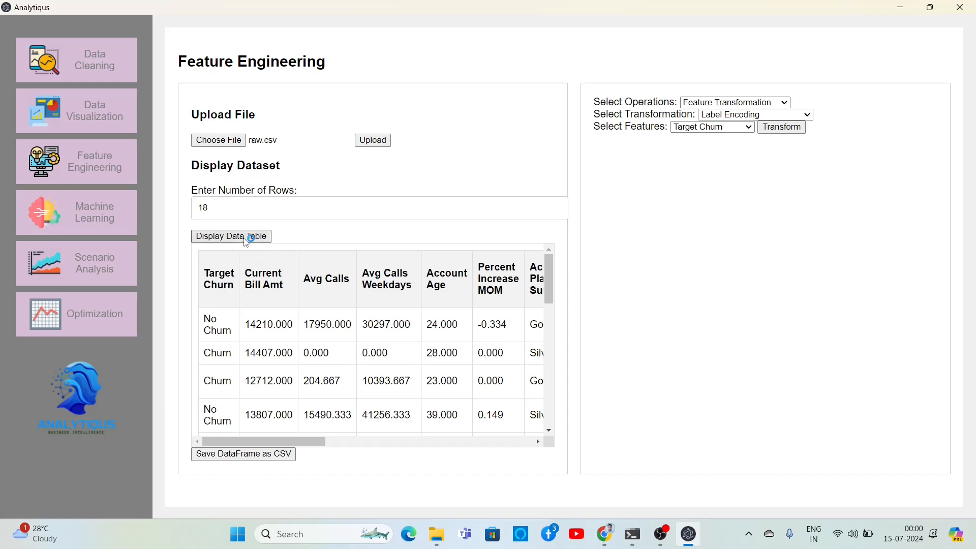
click(246, 239)
scroll(231, 366, down, 4)
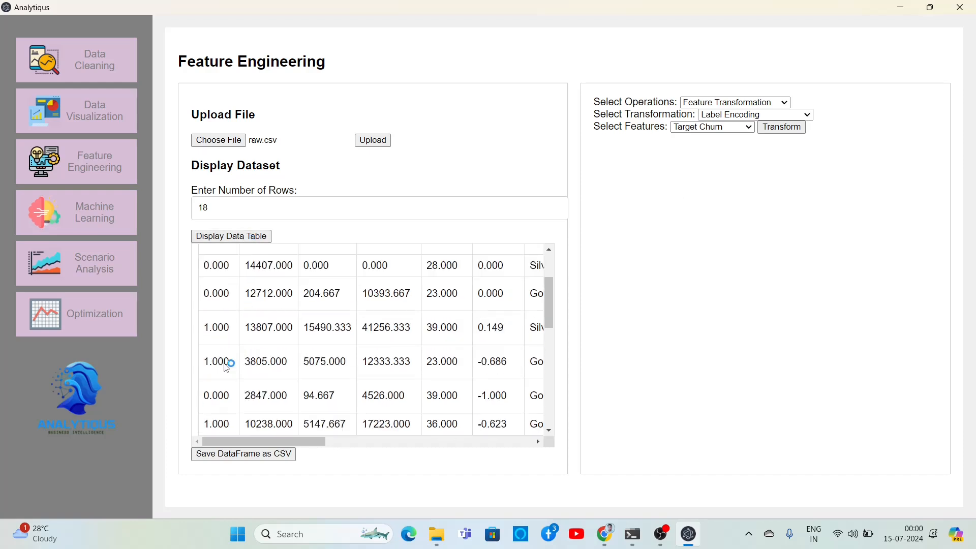
scroll(217, 303, up, 4)
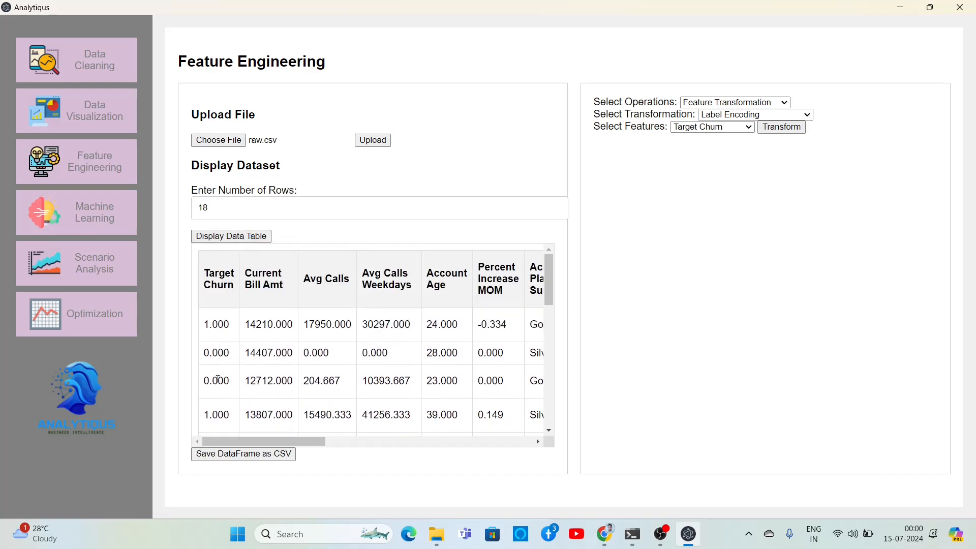
scroll(224, 407, down, 5)
scroll(224, 386, up, 5)
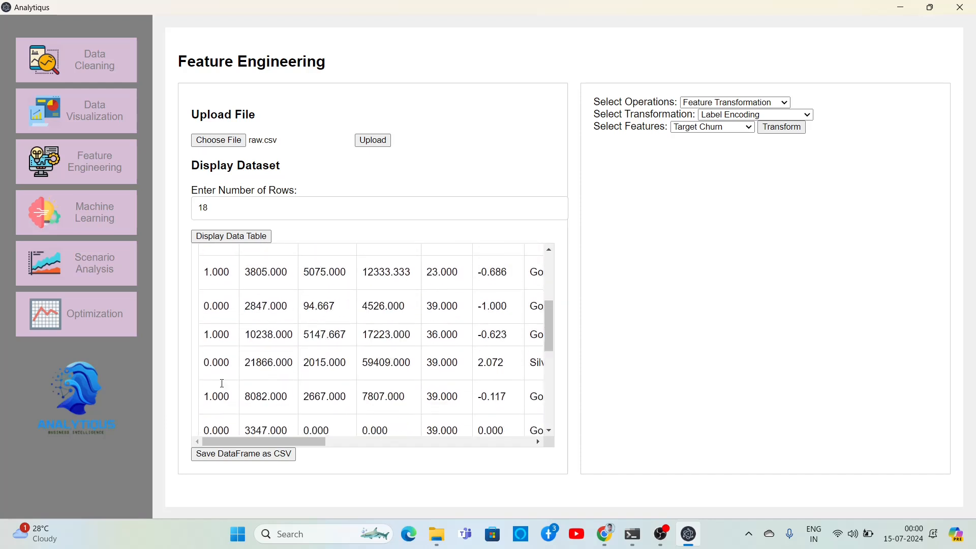
Step: Apply OneHot Encoding to the Acct Plan Subtype feature and redisplay the data table
drag(283, 442, 383, 449)
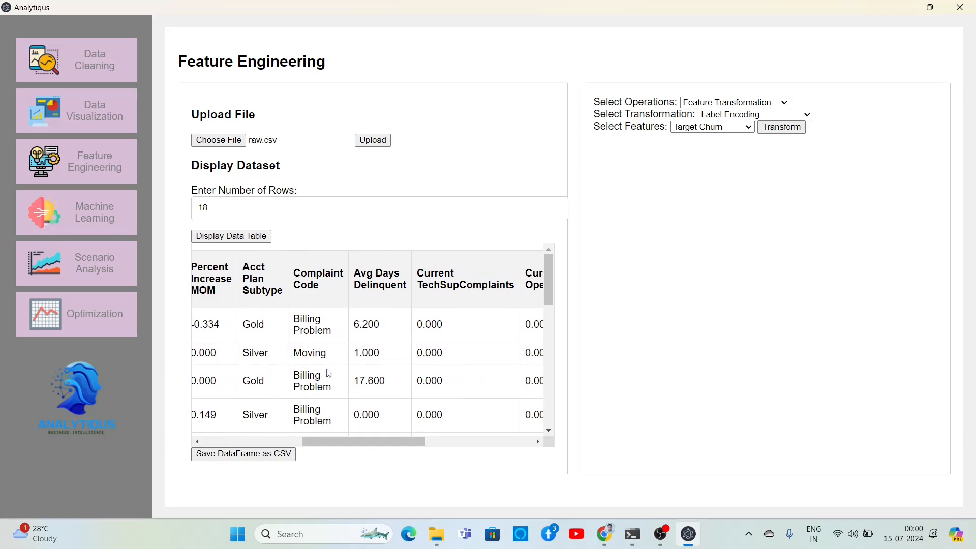
click(752, 114)
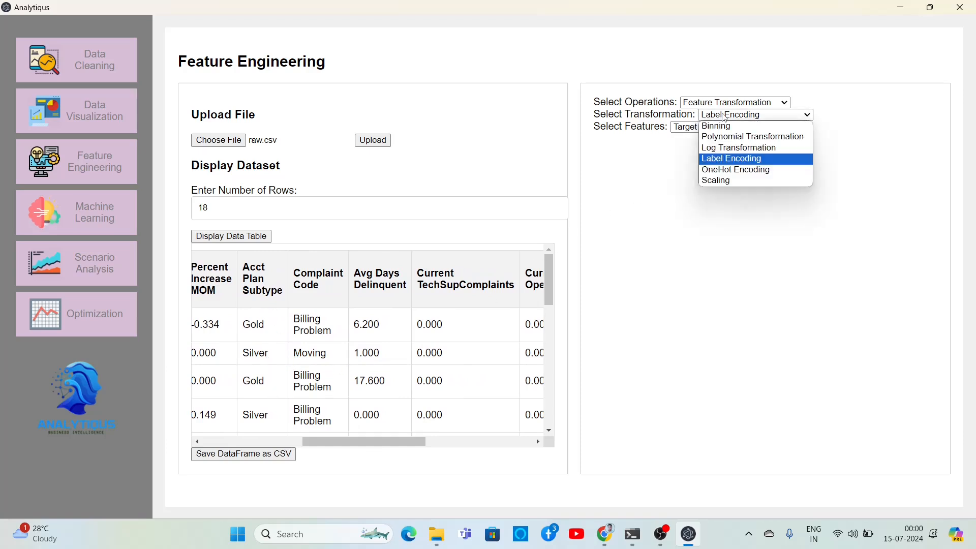
click(711, 168)
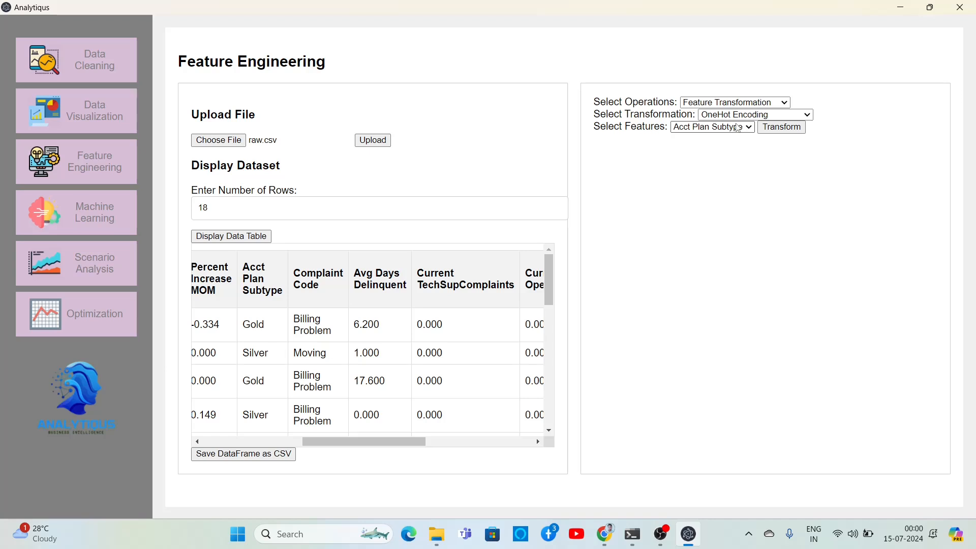
click(782, 129)
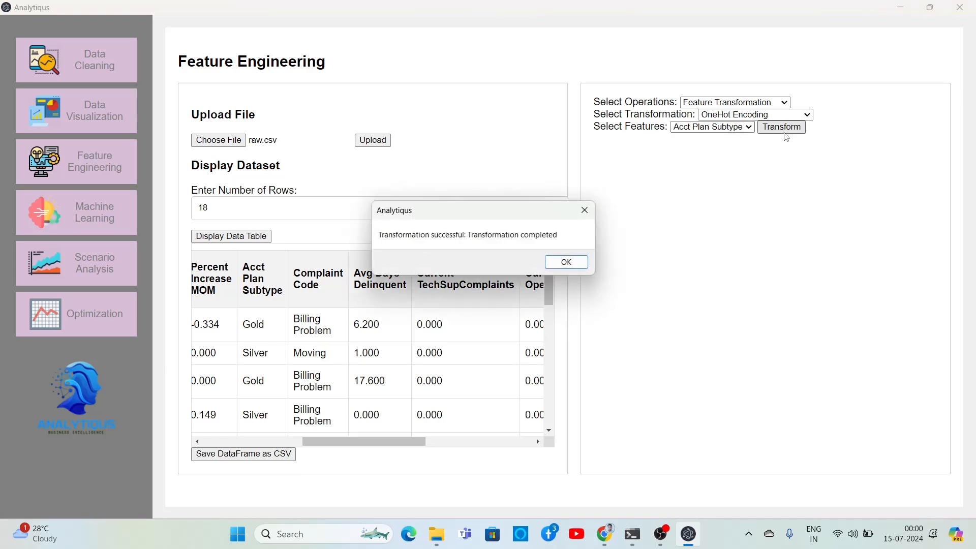
click(551, 263)
click(227, 238)
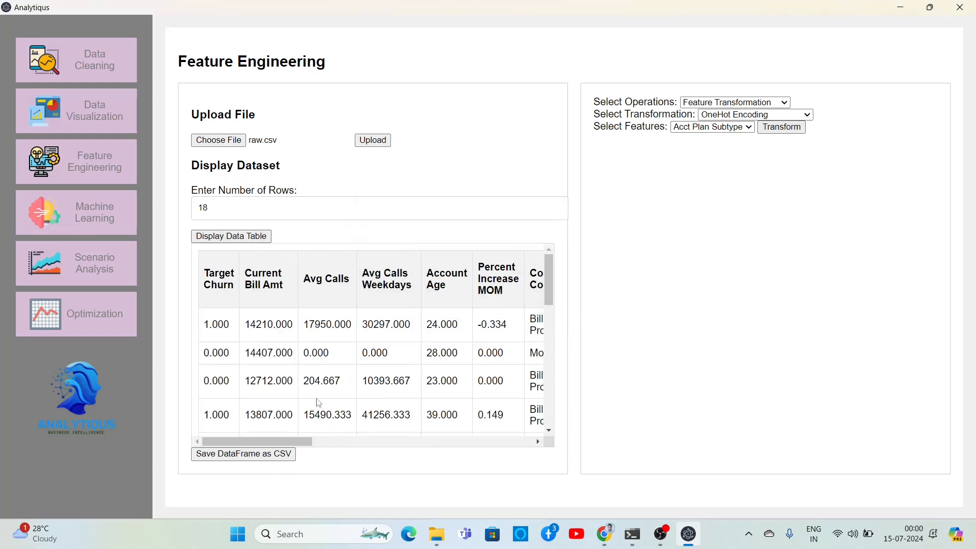
drag(282, 438, 325, 452)
Step: Apply OneHot Encoding to the Complaint Code feature and redisplay the data table
click(727, 127)
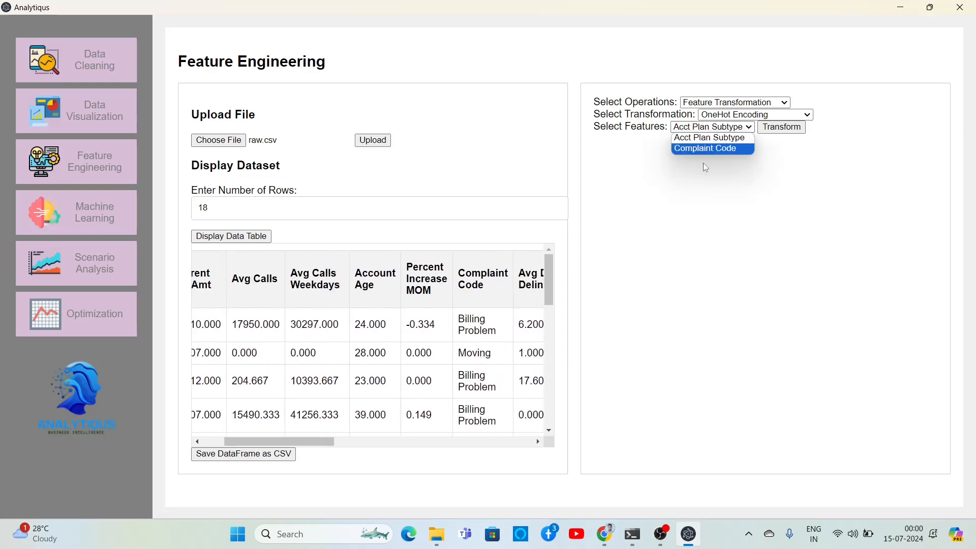
click(705, 149)
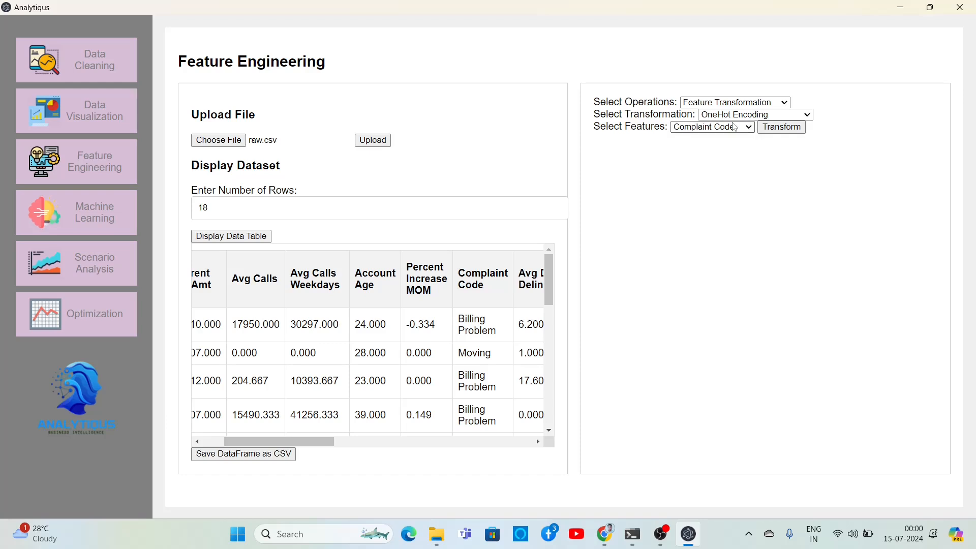
click(775, 131)
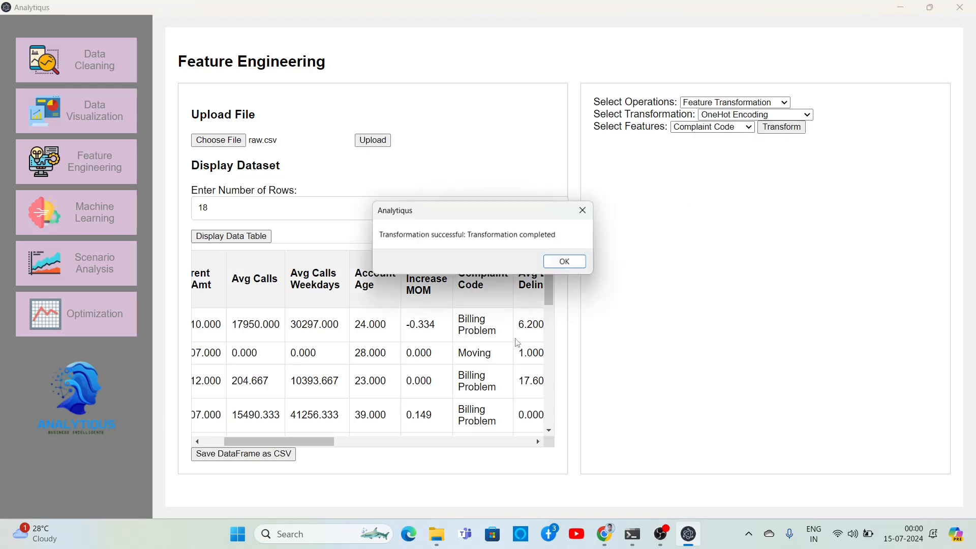
click(562, 263)
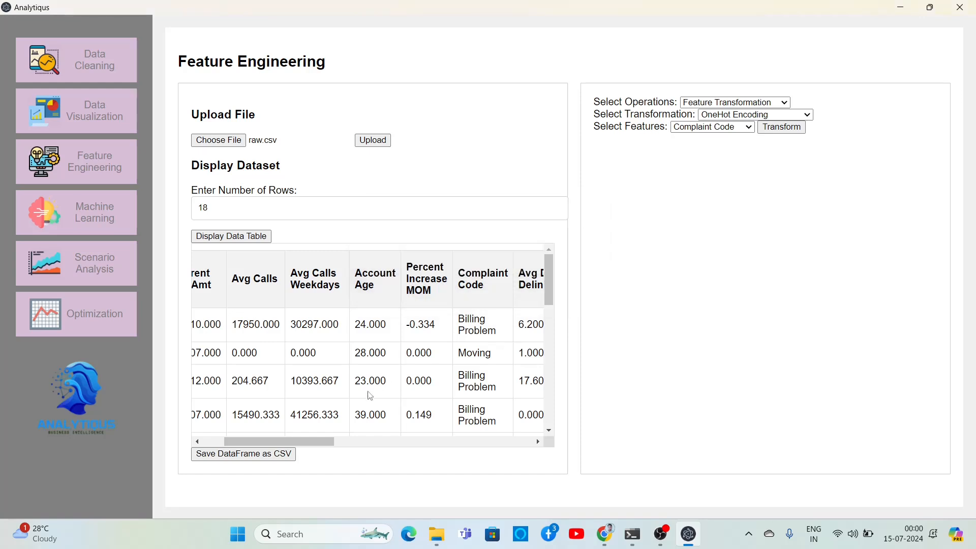
click(245, 235)
drag(268, 440, 238, 470)
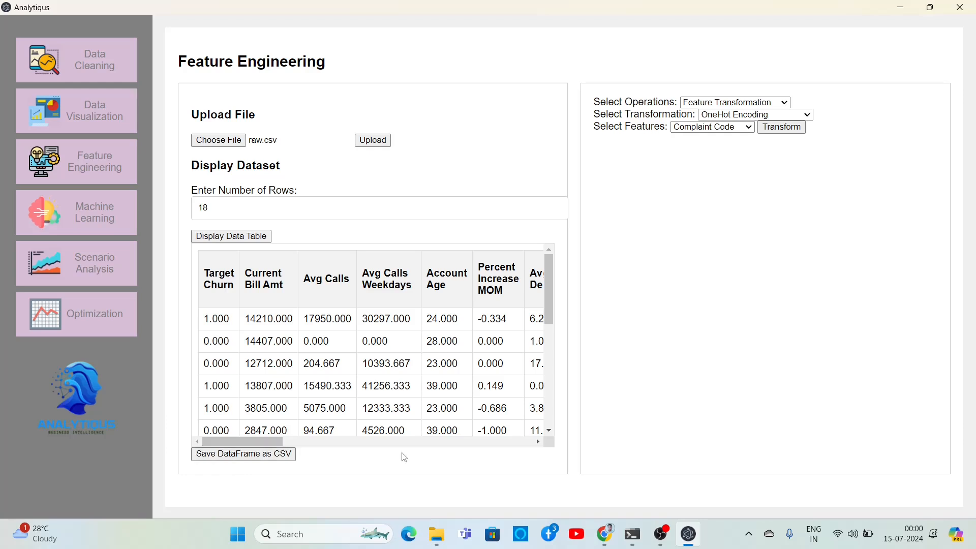
Step: Choose the Scaling transformation and select all features from Current Bill Amt through Avg Hours WorkOrderOpenned, leaving out Target Churn
click(742, 115)
click(721, 181)
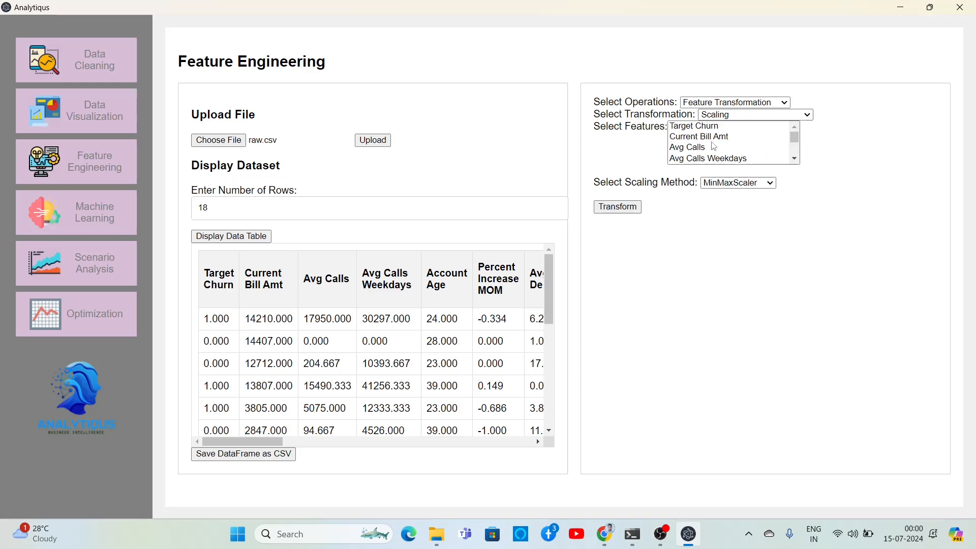
click(702, 139)
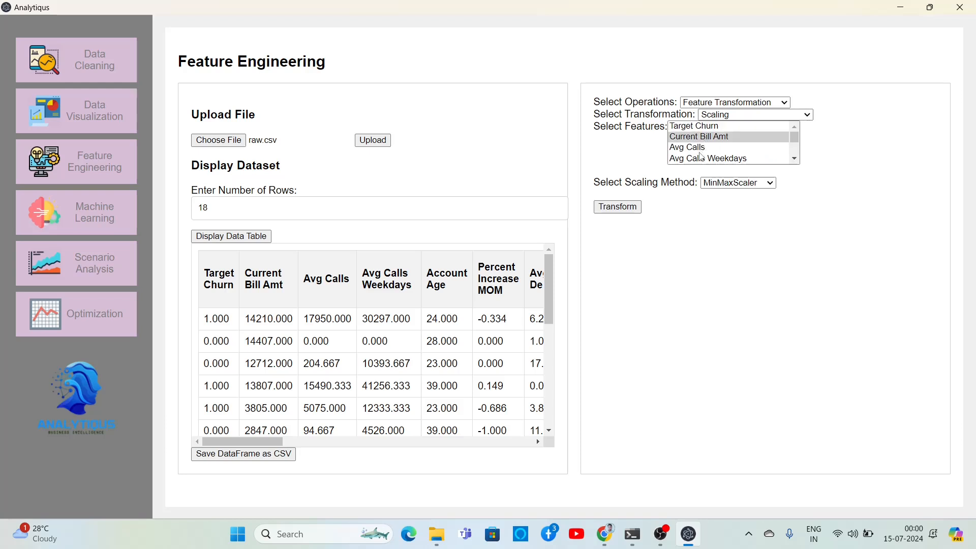
ctrl+click(700, 148)
ctrl+click(700, 160)
click(794, 158)
ctrl+click(701, 147)
ctrl+click(699, 157)
click(794, 159)
ctrl+click(703, 139)
ctrl+click(699, 153)
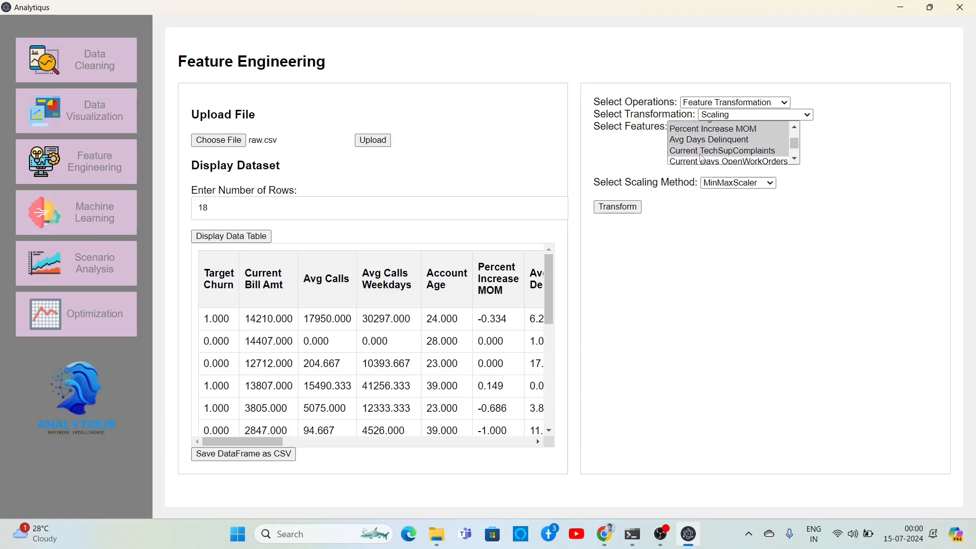
ctrl+click(699, 162)
click(794, 158)
ctrl+click(699, 148)
ctrl+click(699, 158)
ctrl+click(703, 159)
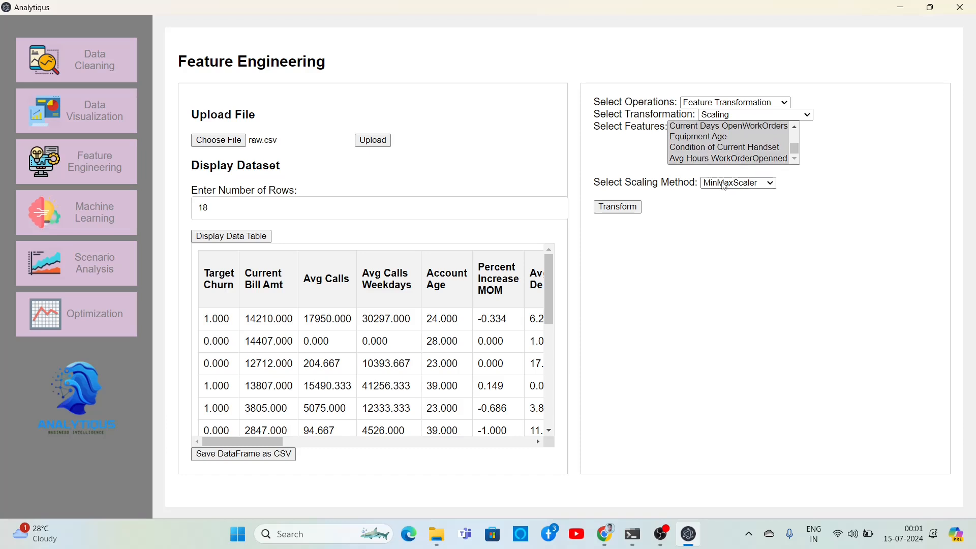
Step: Scale the selected features with the MinMaxScaler method and redisplay the data table
click(727, 184)
click(729, 199)
click(638, 209)
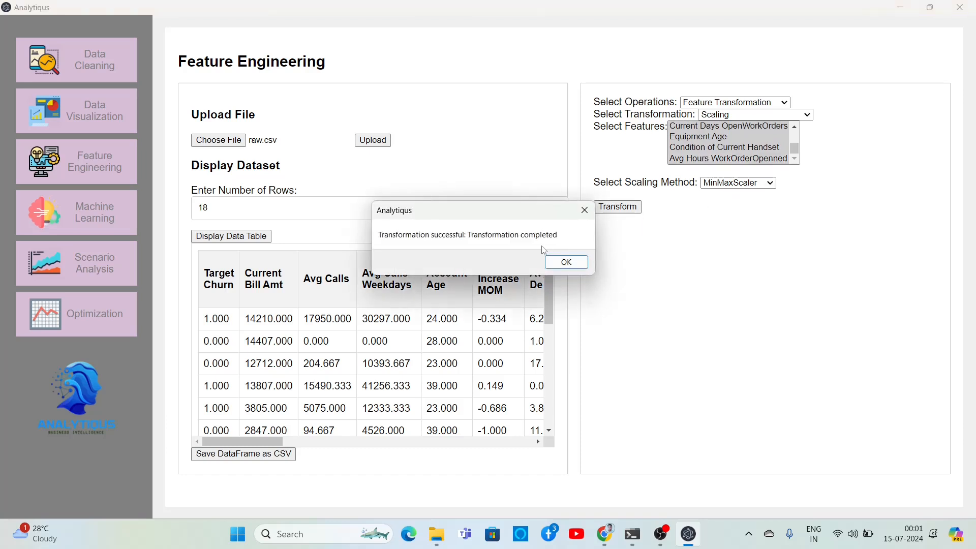
click(559, 262)
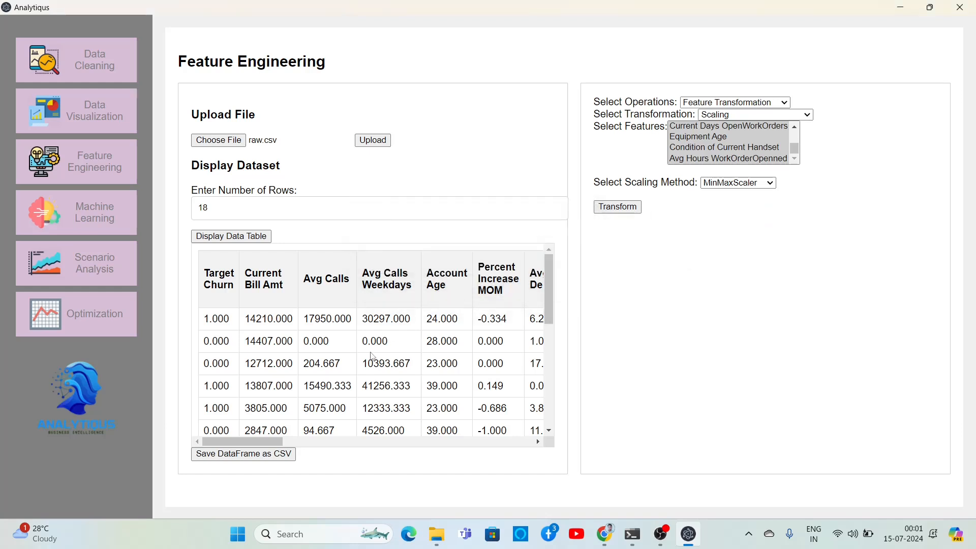
click(231, 236)
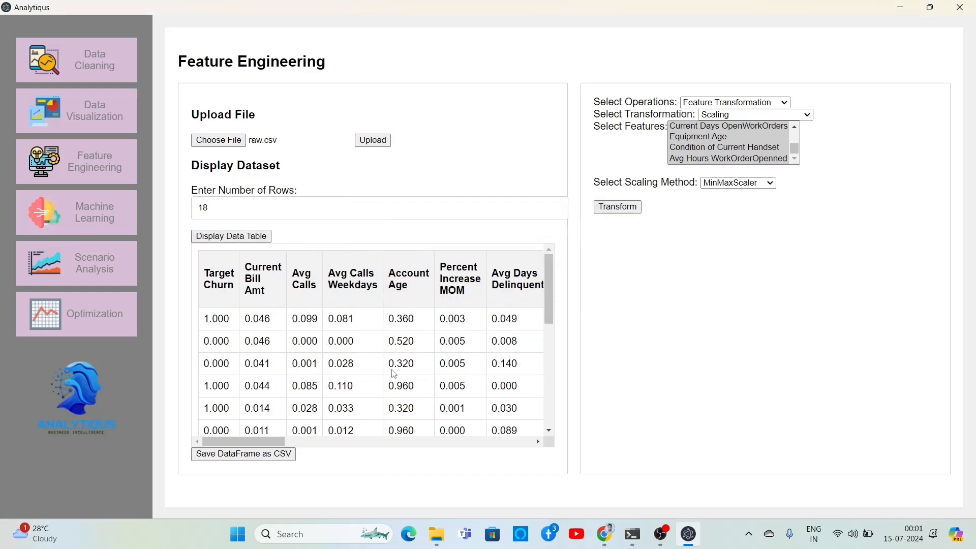
drag(279, 441, 230, 455)
Step: Save the transformed DataFrame as a CSV file named processed_churn_data_customer in the saved_files folder
click(277, 454)
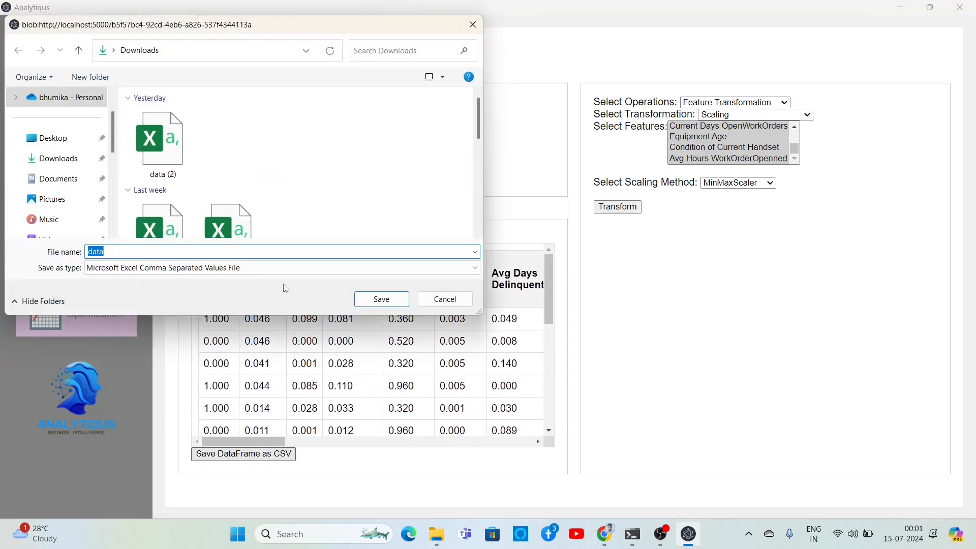
scroll(59, 213, down, 3)
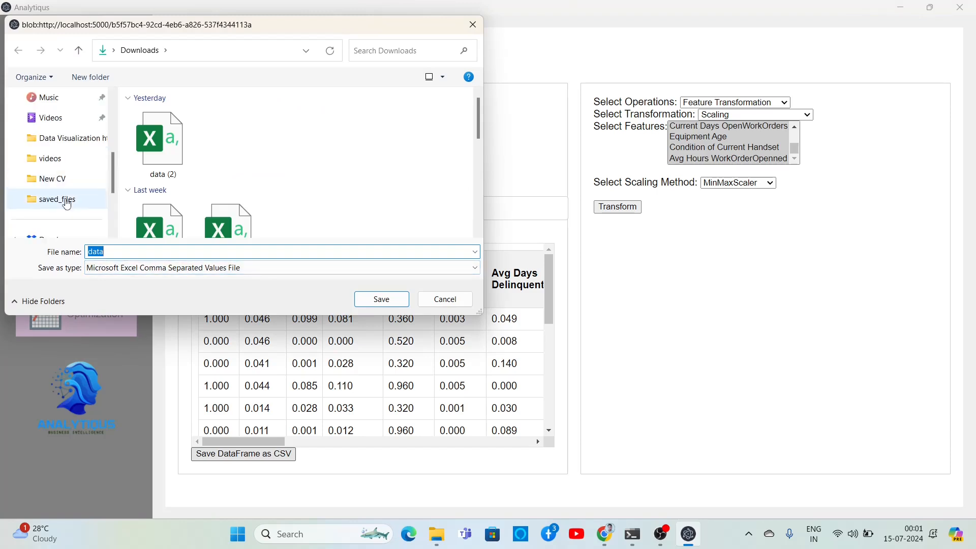
click(56, 198)
click(181, 134)
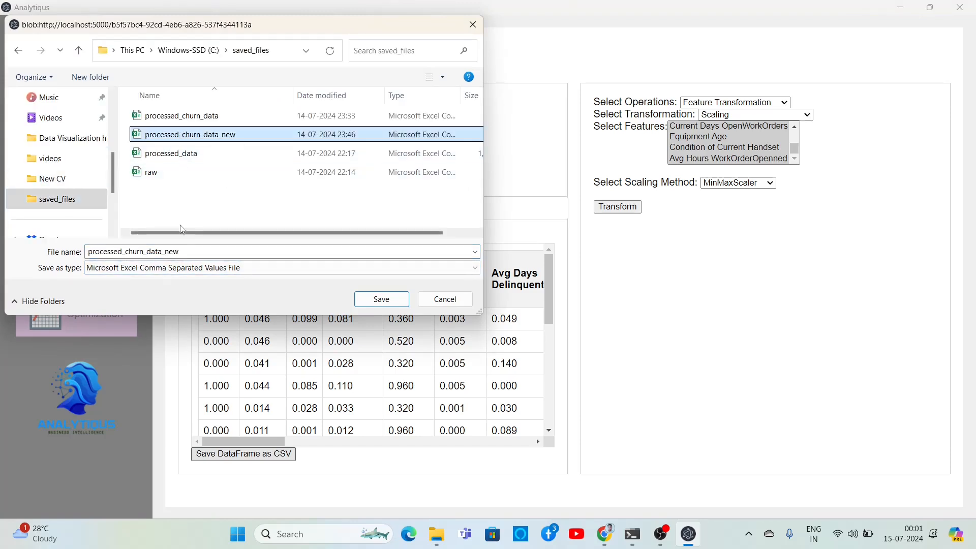
double_click(123, 252)
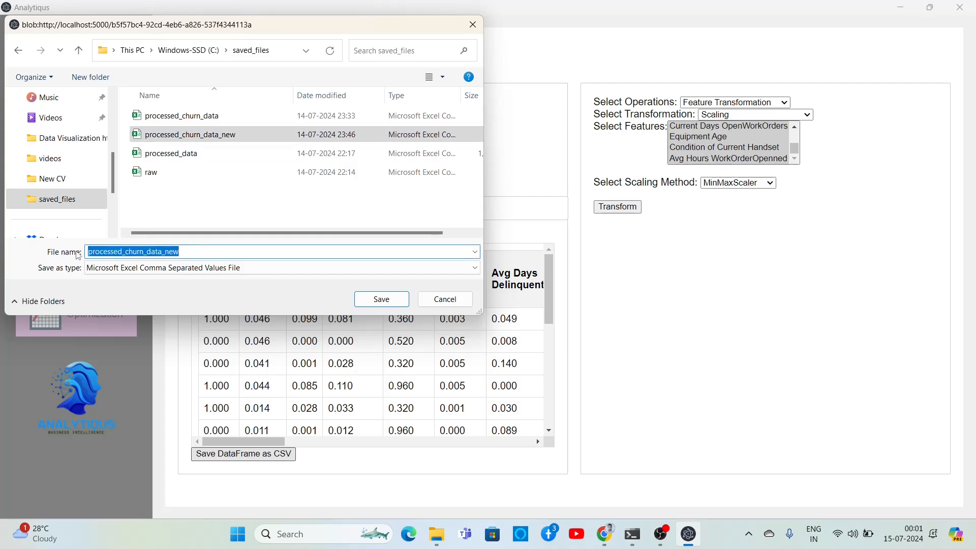
drag(179, 251, 166, 251)
click(174, 252)
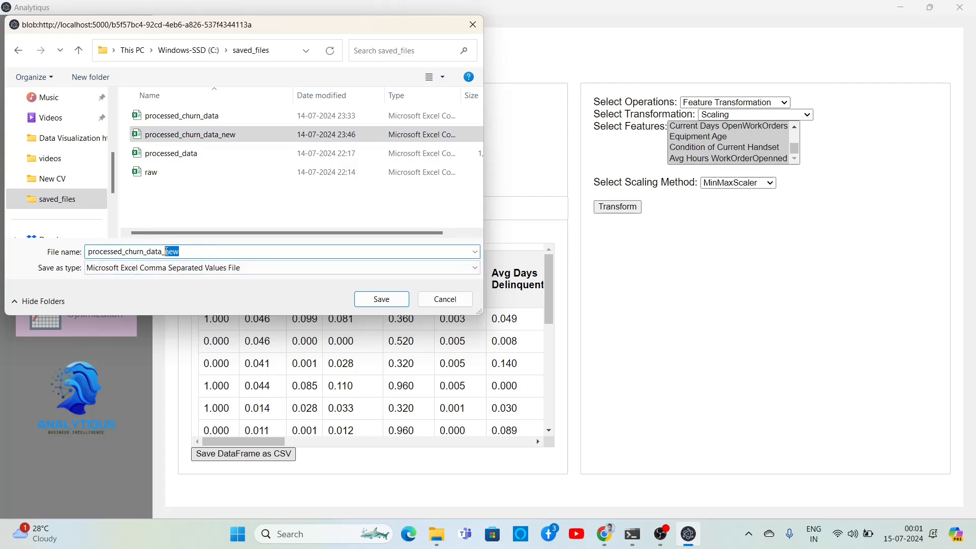
text(customer)
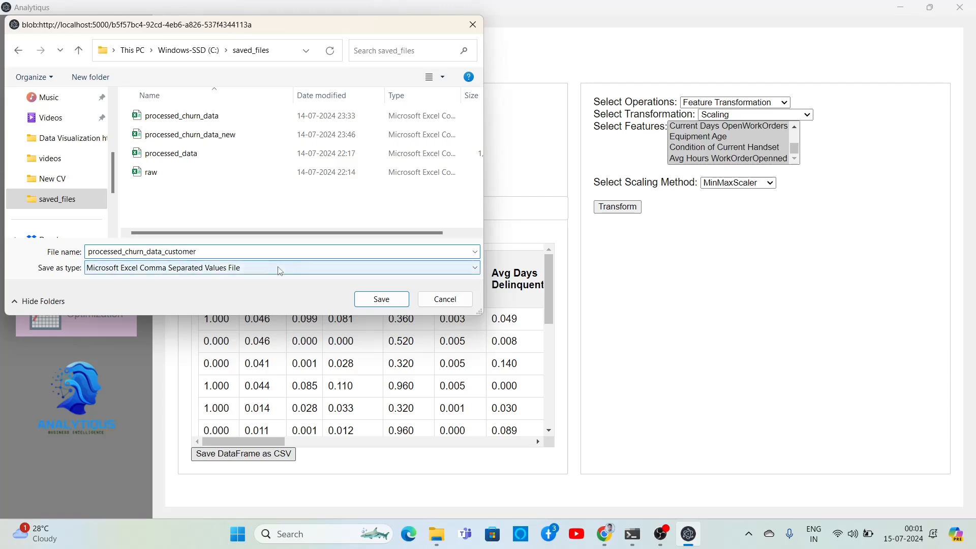
click(363, 300)
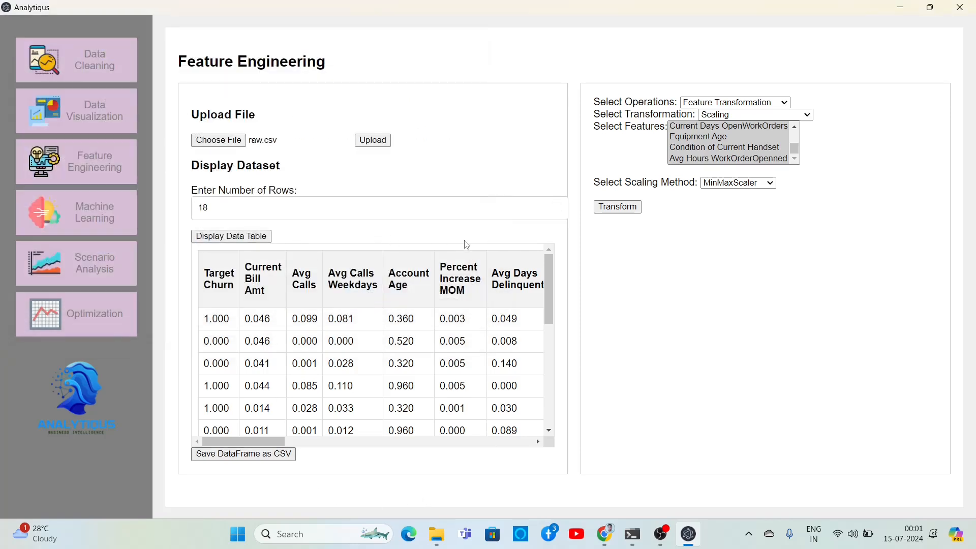
scroll(389, 297, down, 5)
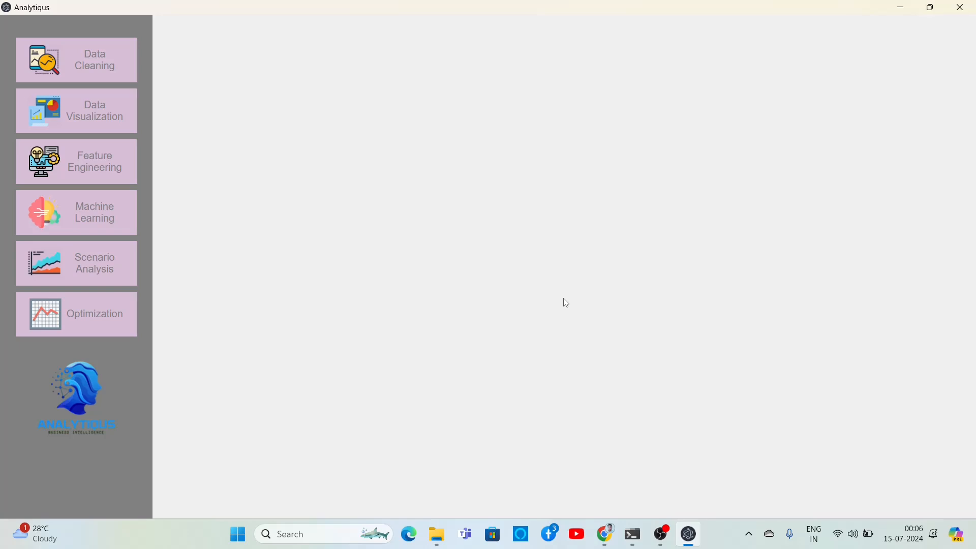
Step: Open the Machine Learning module and upload processed_churn_data_customer from the saved_files folder
click(99, 230)
click(239, 140)
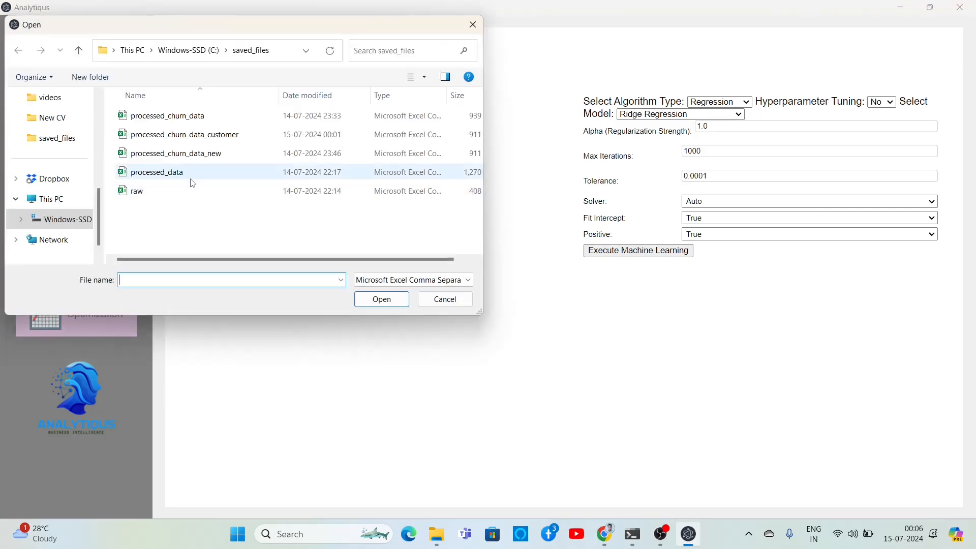
click(172, 138)
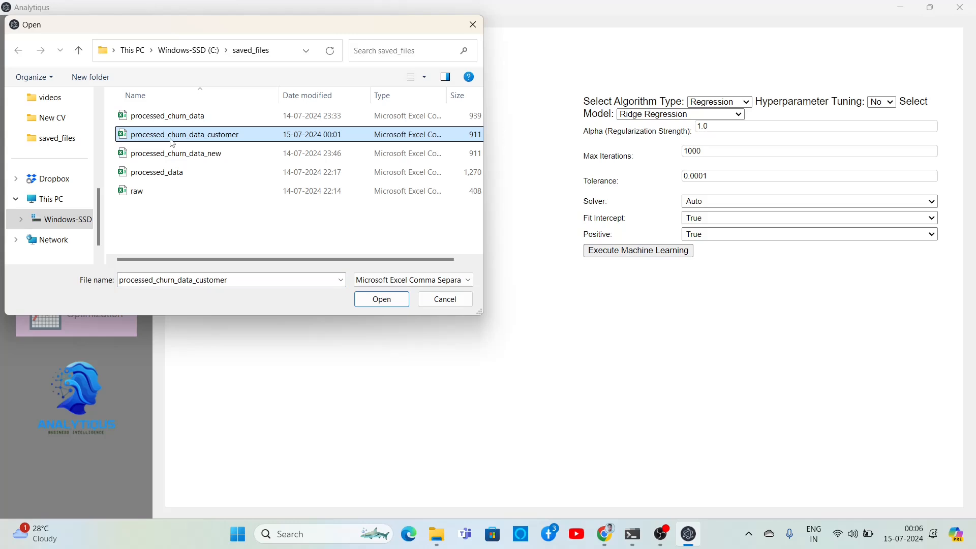
click(368, 300)
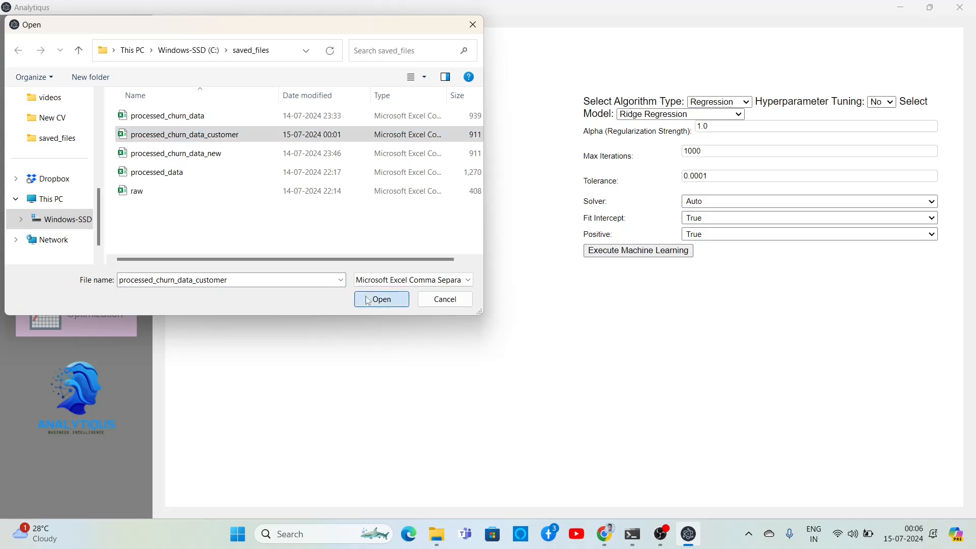
click(382, 140)
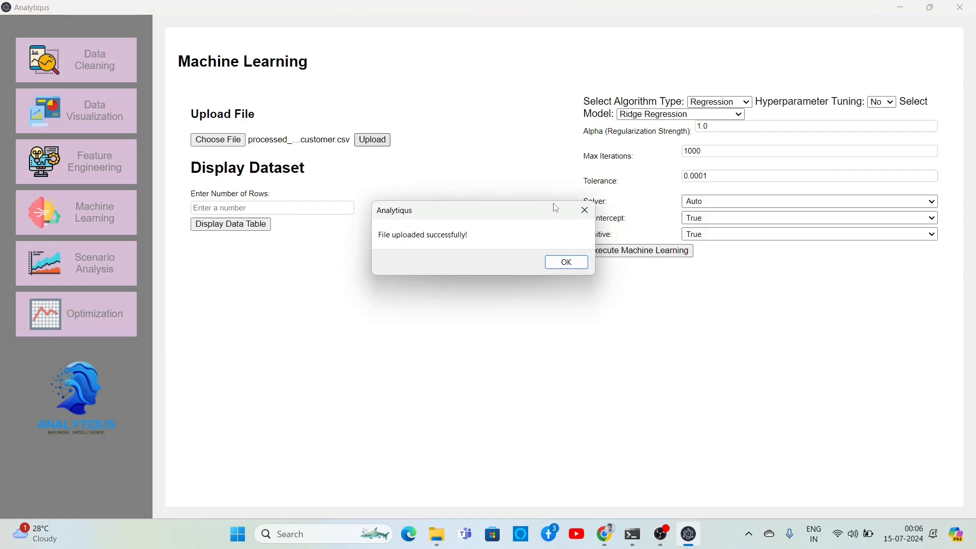
click(566, 262)
Step: Set the number of rows to 19, display the data table and look through it
click(348, 207)
triple_click(347, 207)
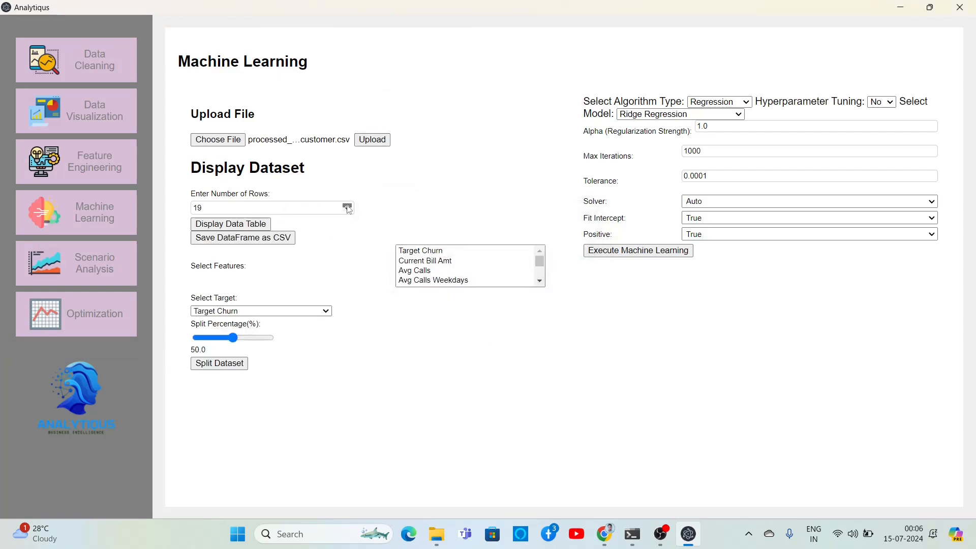
click(248, 225)
scroll(251, 306, down, 8)
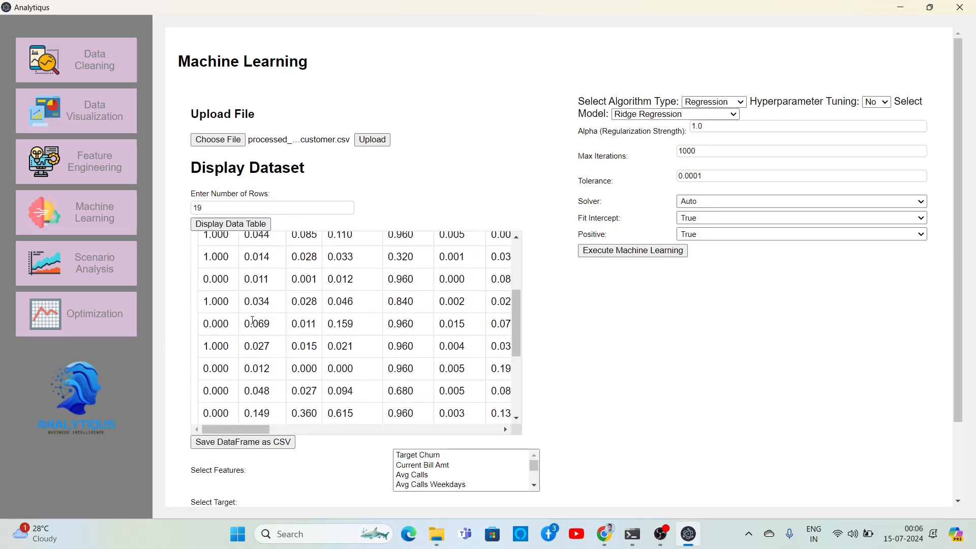
scroll(262, 321, up, 5)
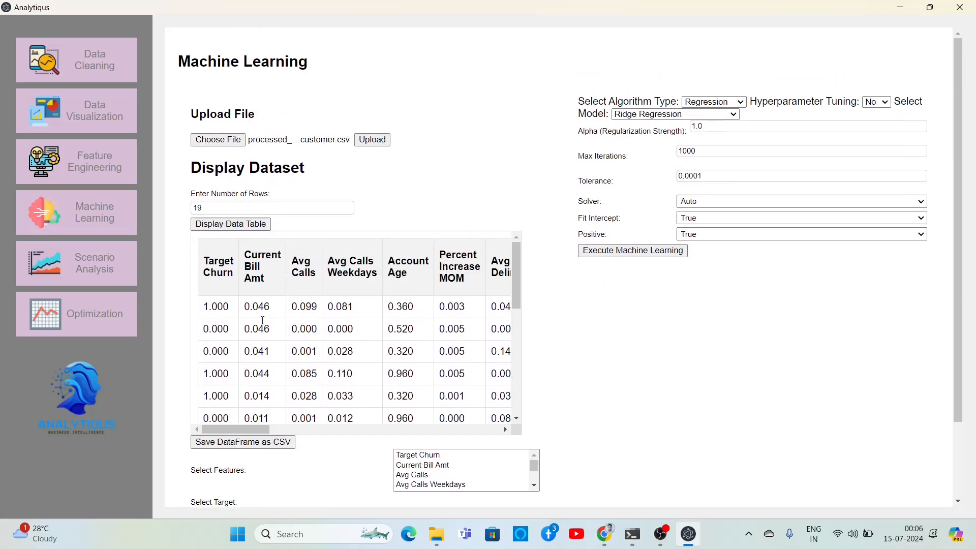
mouse_move(234, 429)
mouse_down()
mouse_move(504, 426)
mouse_move(245, 430)
mouse_up()
Step: Select all features from Current Bill Amt through Complaint Code_Pricing as model inputs, leaving out Target Churn
scroll(192, 314, down, 8)
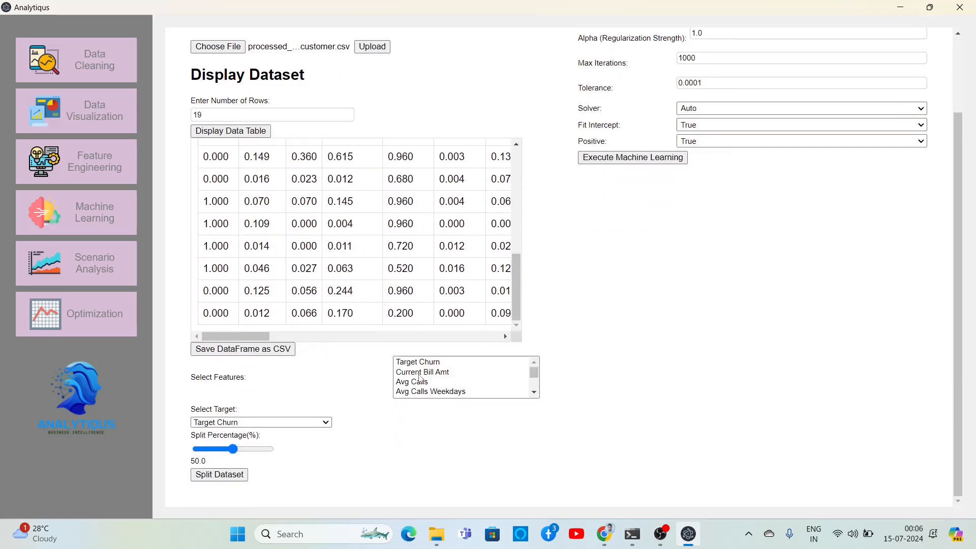
click(418, 375)
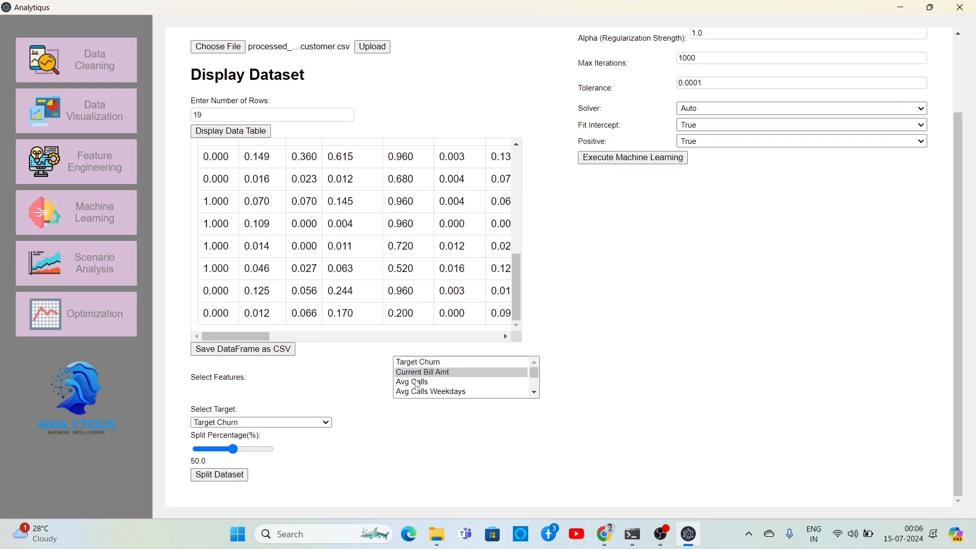
click(416, 390)
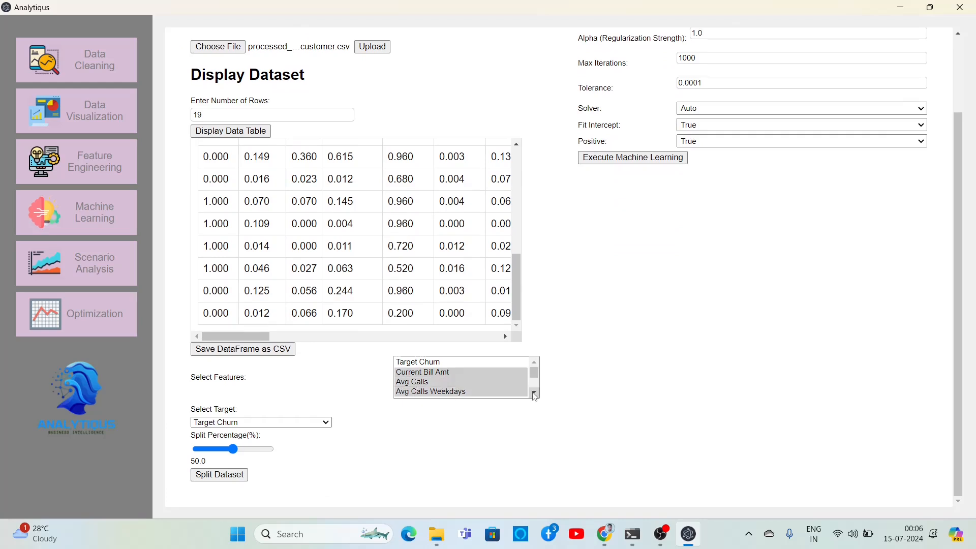
scroll(446, 381, down, 1)
ctrl+click(443, 377)
ctrl+click(440, 386)
click(533, 392)
ctrl+click(437, 371)
ctrl+click(440, 380)
click(534, 393)
ctrl+click(441, 365)
ctrl+click(440, 374)
ctrl+click(435, 385)
ctrl+click(439, 385)
ctrl+click(486, 393)
ctrl+click(470, 383)
click(534, 392)
ctrl+click(460, 378)
ctrl+click(452, 387)
click(534, 392)
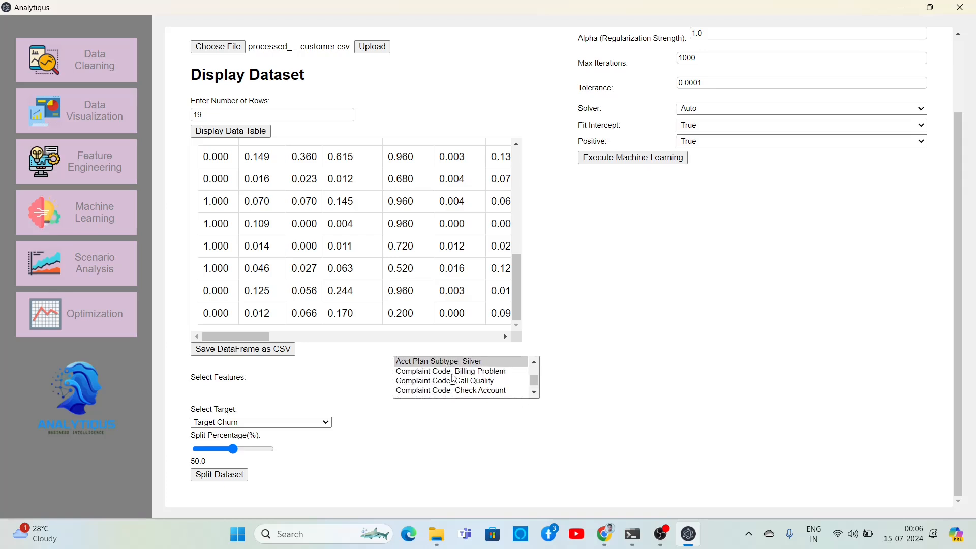
ctrl+click(453, 372)
ctrl+click(448, 382)
click(534, 393)
ctrl+click(455, 368)
ctrl+click(450, 379)
ctrl+click(450, 385)
ctrl+click(452, 395)
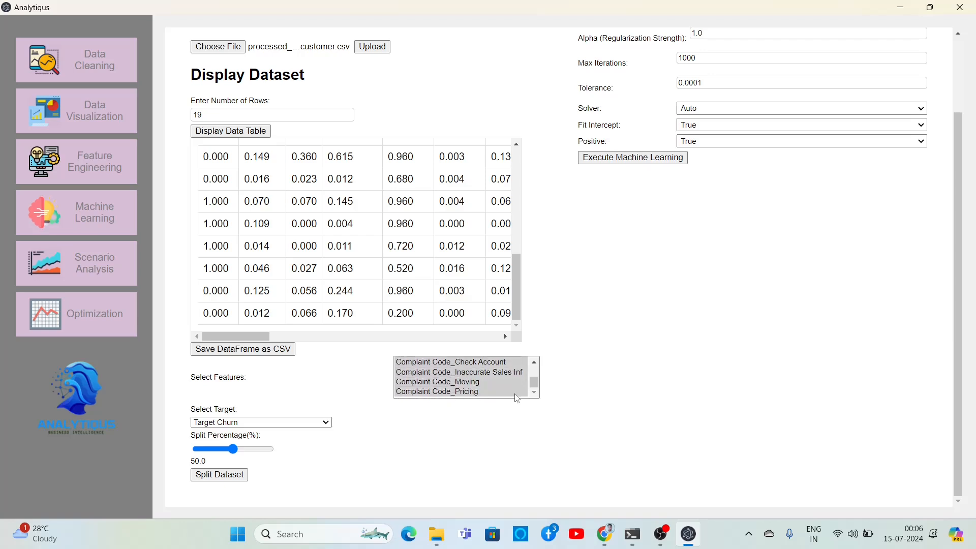
Step: Keep Target Churn as the target, set the split percentage to 20 and split the dataset
click(293, 422)
click(254, 228)
drag(233, 450, 212, 451)
click(227, 479)
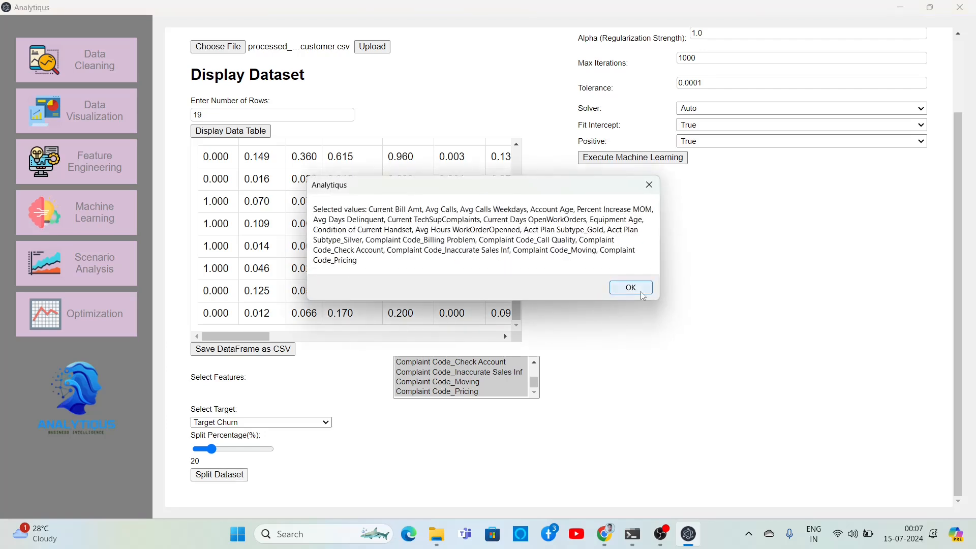
click(629, 286)
Step: Choose Classification as the algorithm type and Decision Tree Classification as the model
scroll(447, 325, up, 3)
scroll(446, 325, up, 5)
scroll(648, 297, up, 3)
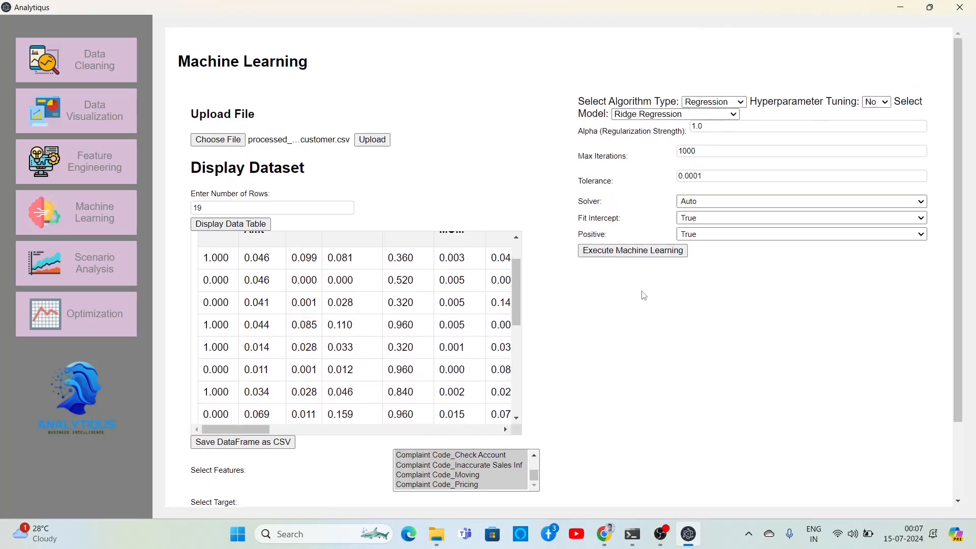
click(721, 103)
click(711, 122)
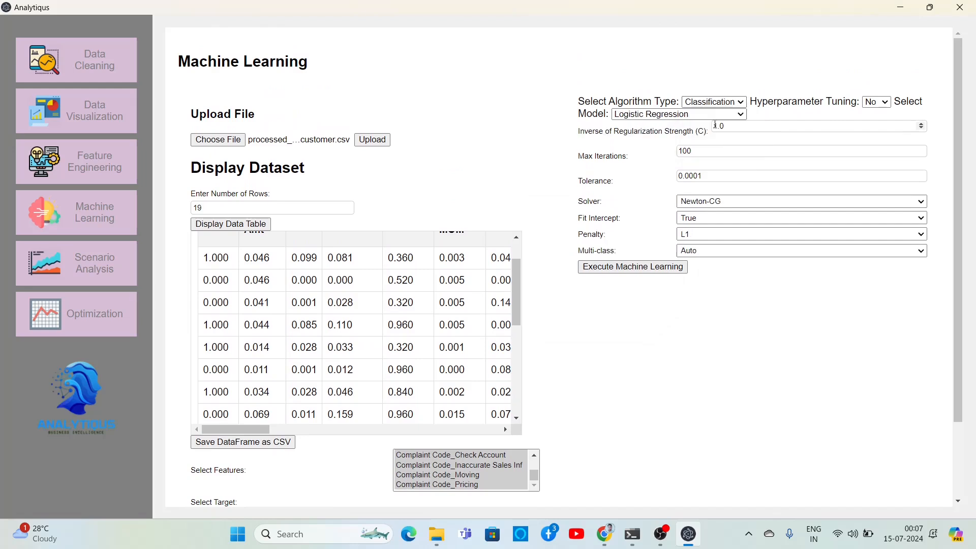
click(694, 116)
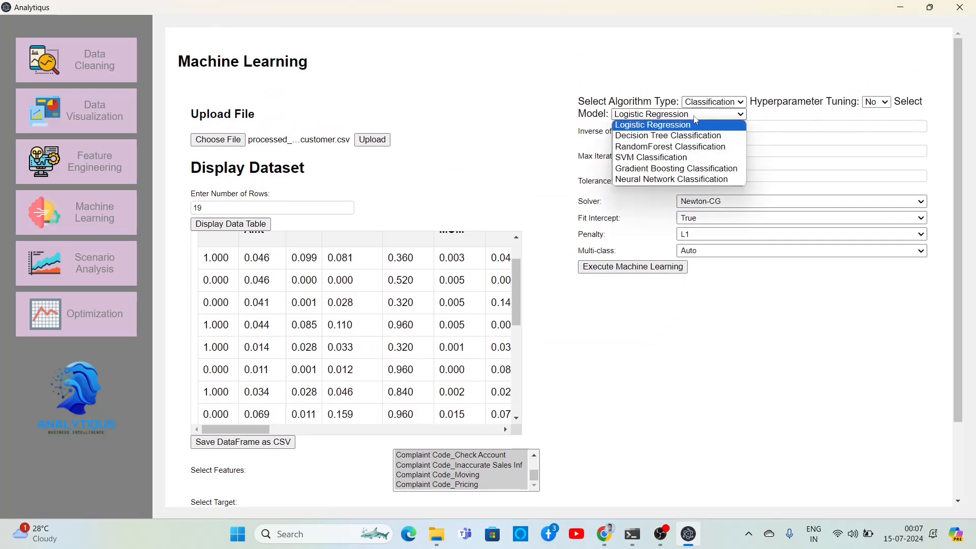
click(688, 134)
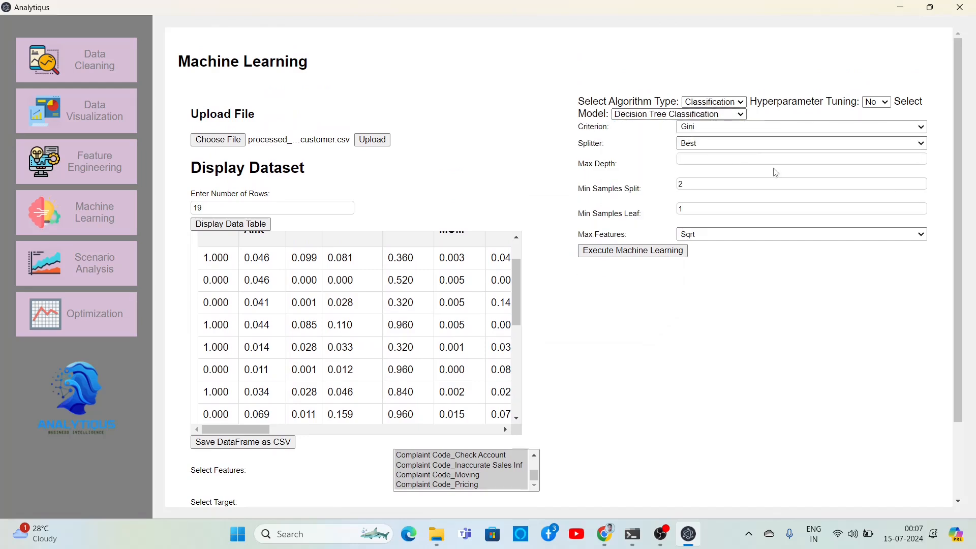
Step: Run the decision tree with a Max Depth of 30 and highlight the accuracy in its report
click(921, 158)
drag(922, 158, 921, 158)
click(657, 251)
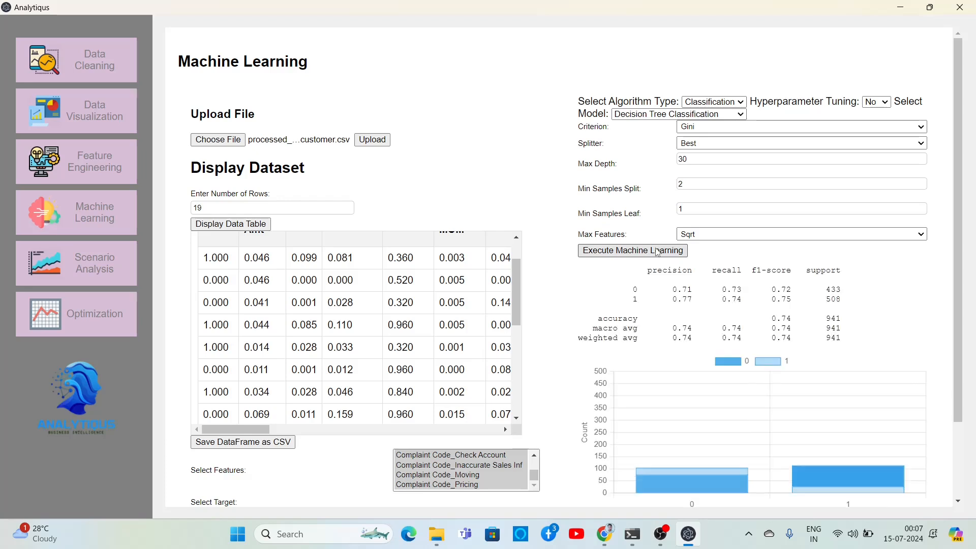
scroll(842, 285, down, 1)
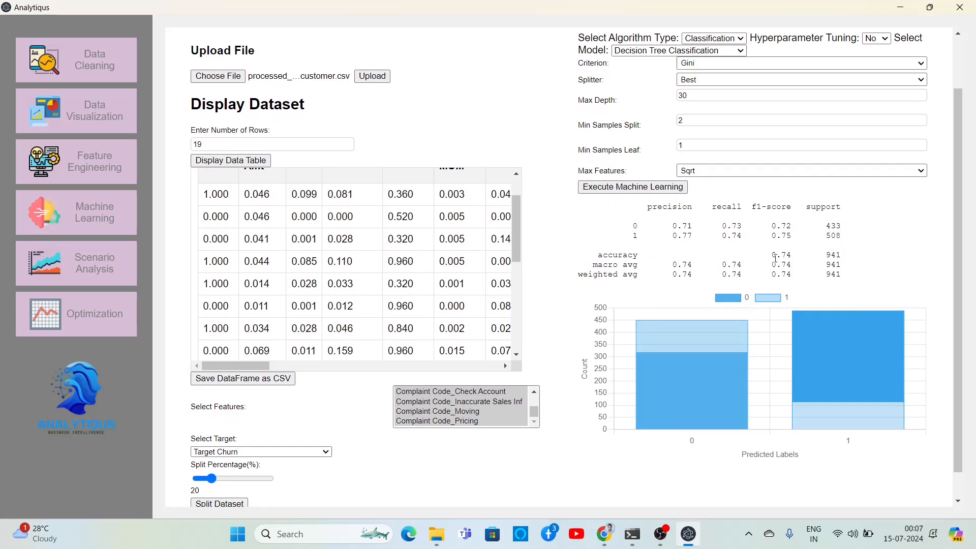
drag(772, 257, 792, 256)
Step: Run a RandomForest Classification model with a Max Depth of 30 and highlight the accuracy in its report
scroll(742, 257, up, 2)
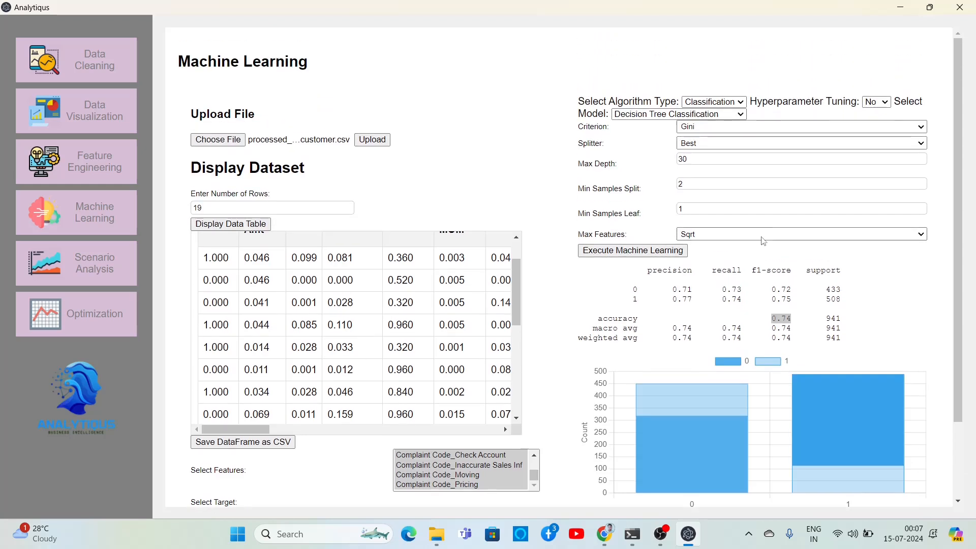
click(718, 115)
click(700, 147)
drag(921, 167, 921, 167)
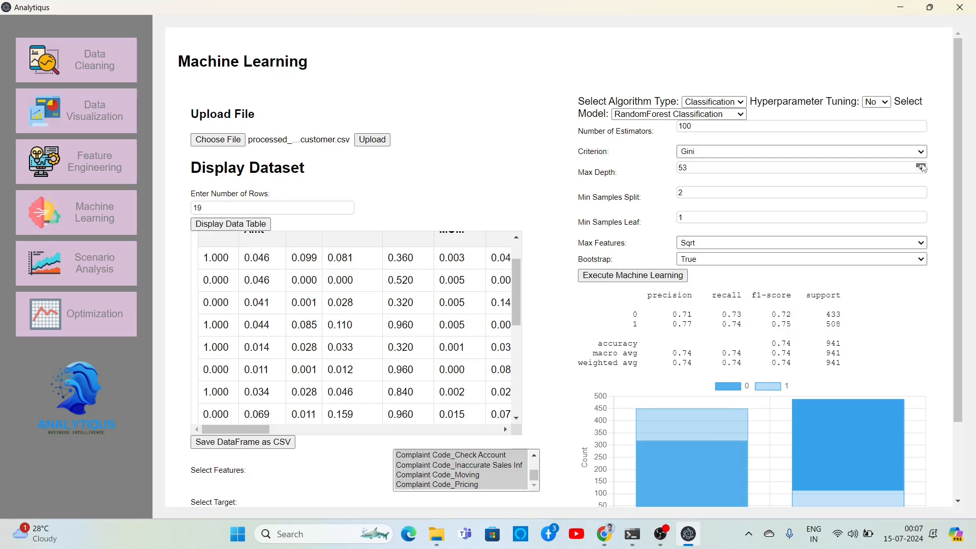
drag(920, 171, 921, 172)
click(921, 171)
scroll(603, 178, down, 1)
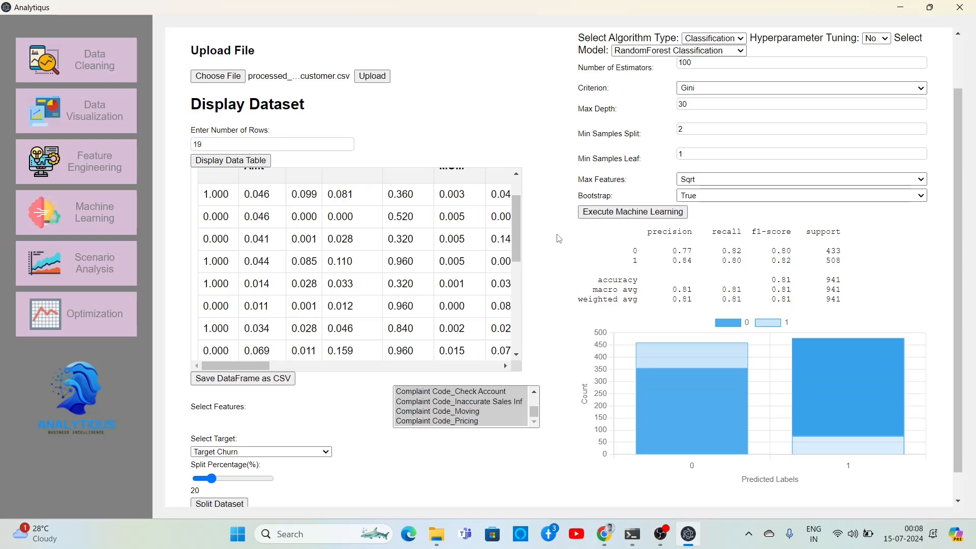
drag(774, 280, 791, 280)
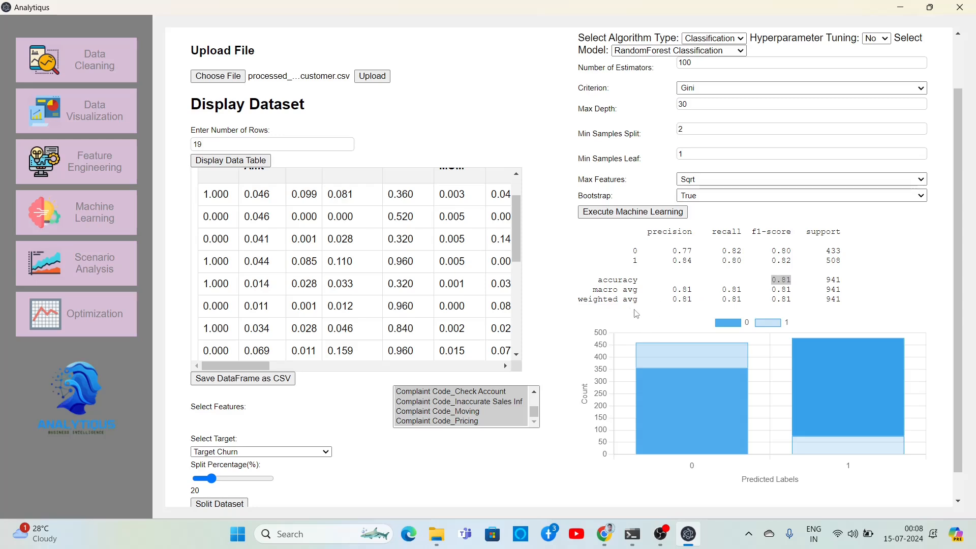
Step: Run an SVM Classification model with the RBF kernel and view its report and predicted labels chart
scroll(635, 313, up, 1)
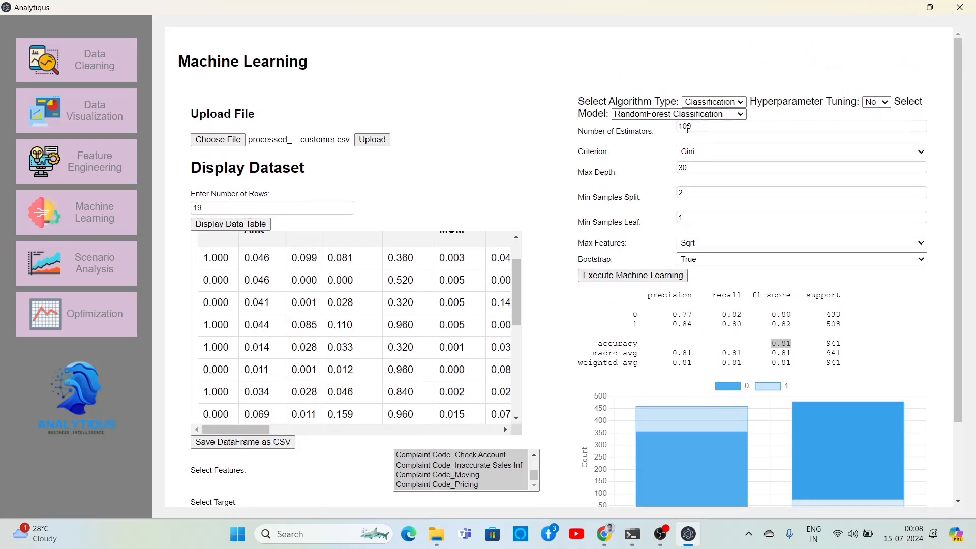
click(687, 114)
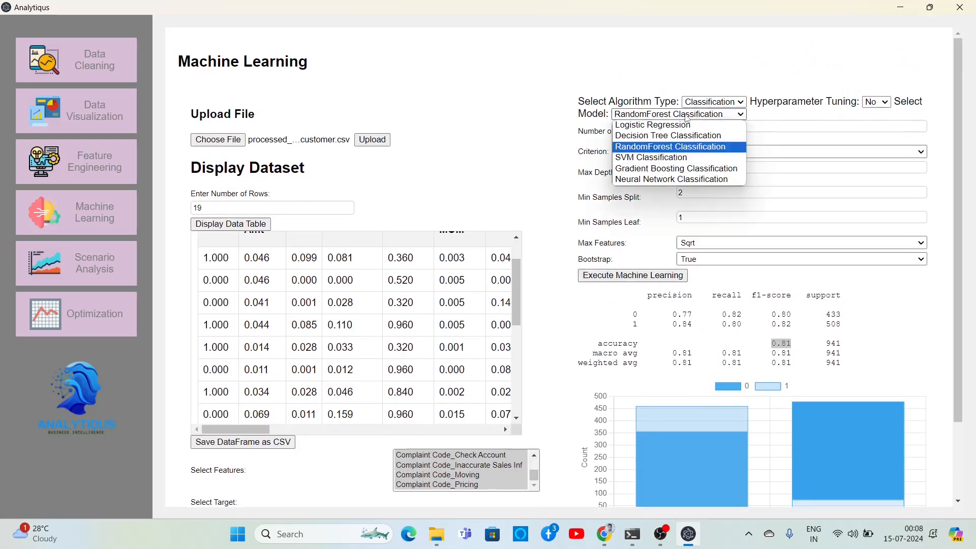
click(666, 159)
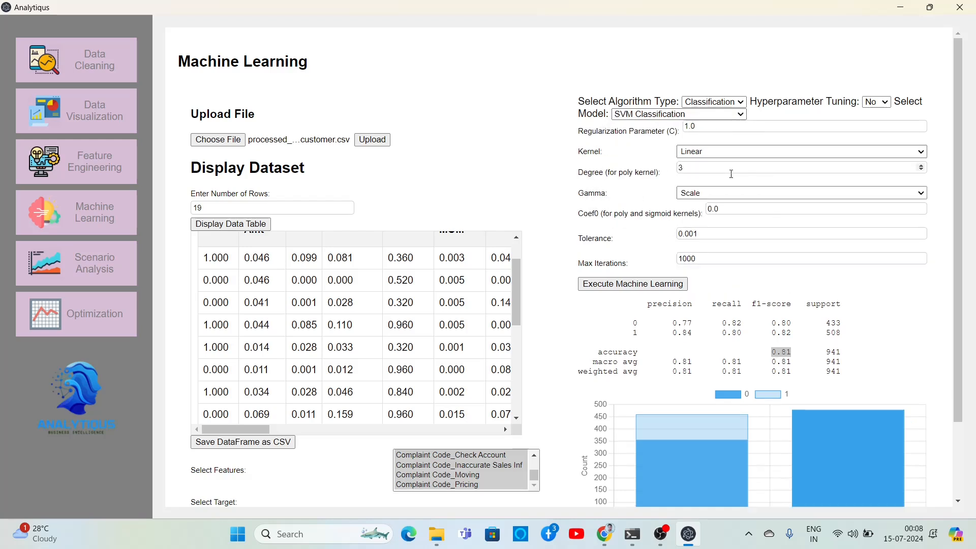
click(726, 154)
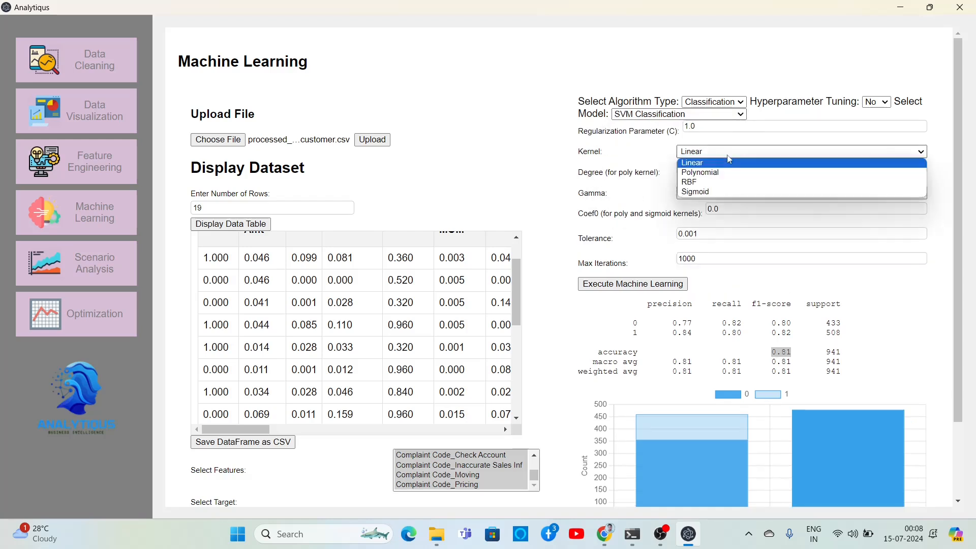
click(714, 183)
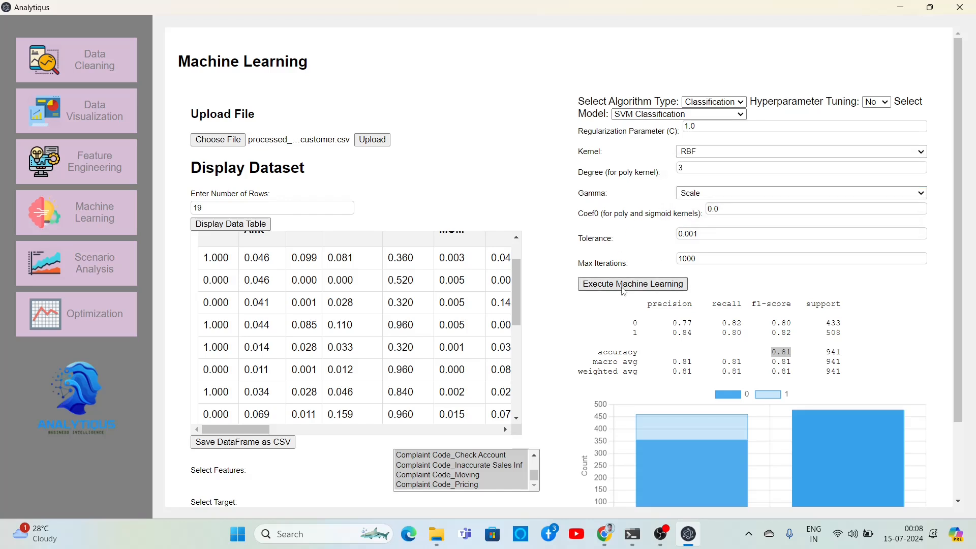
click(681, 260)
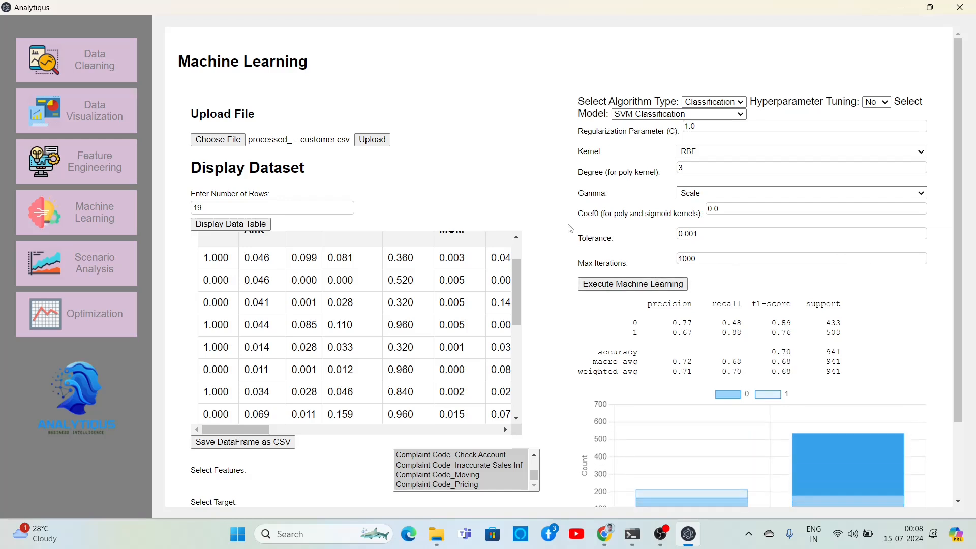
scroll(572, 229, down, 2)
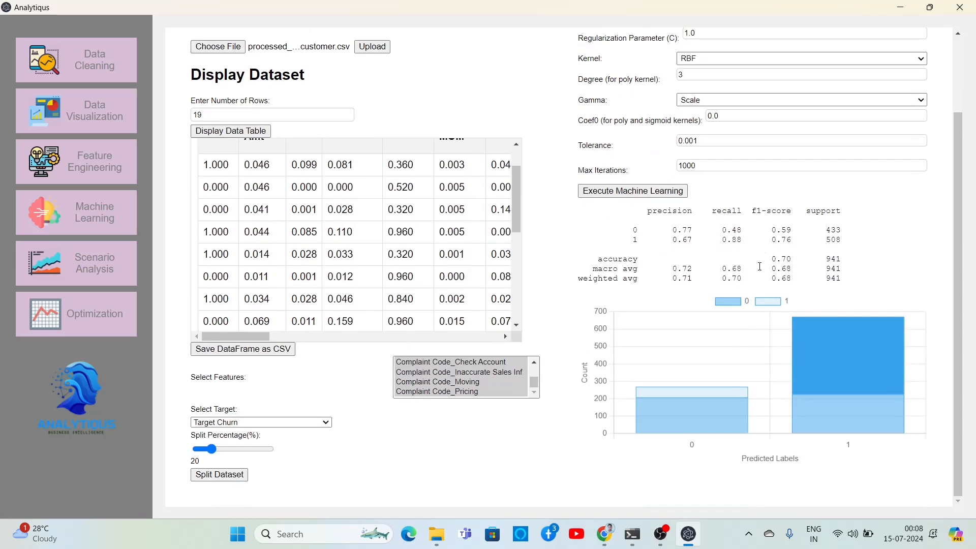
Step: Switch back to RandomForest Classification, run it with a Max Depth of 39 and highlight the accuracy
scroll(772, 256, up, 2)
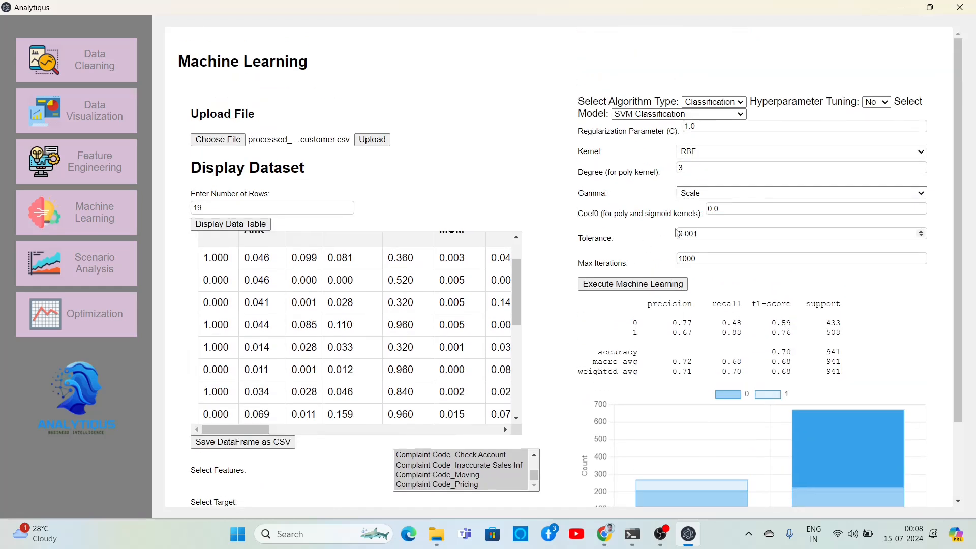
click(701, 115)
click(677, 147)
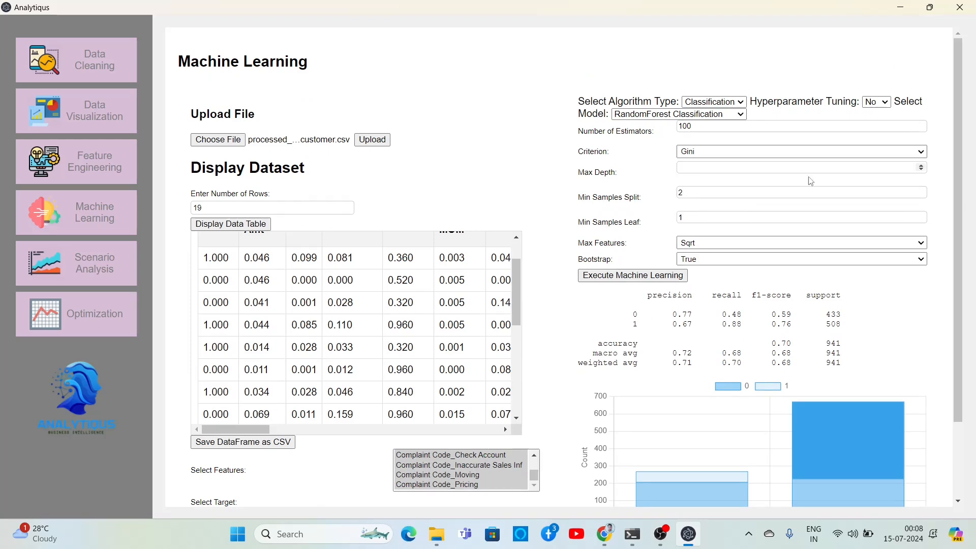
click(920, 166)
click(633, 275)
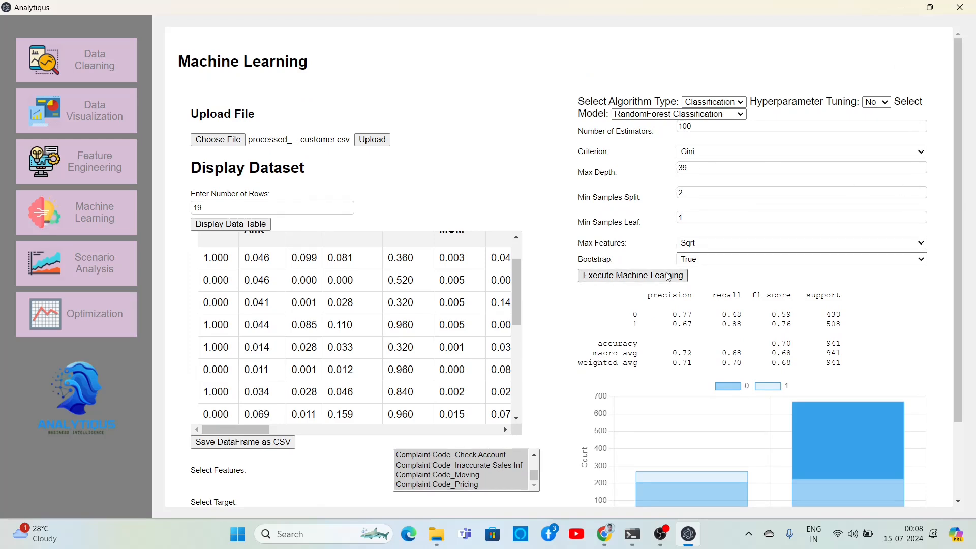
scroll(564, 235, down, 2)
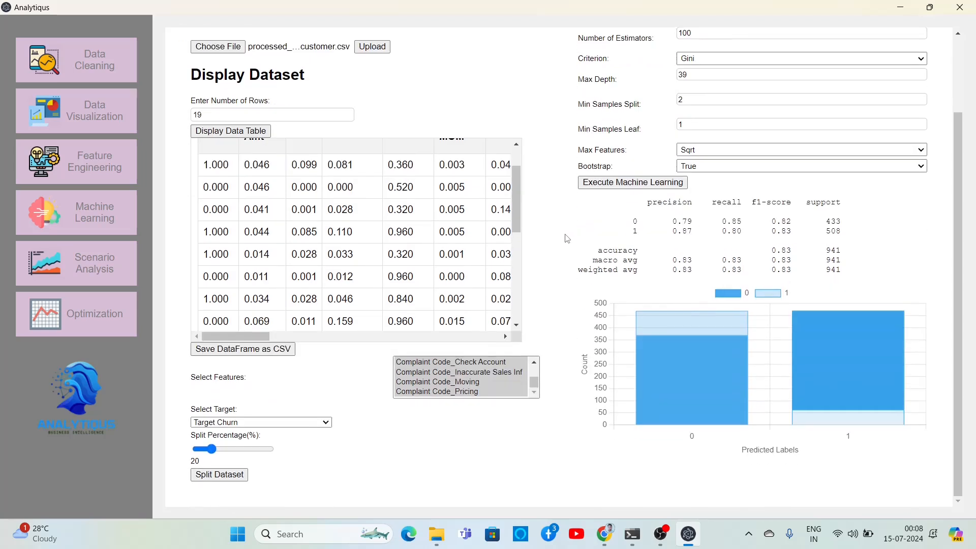
drag(773, 247, 787, 254)
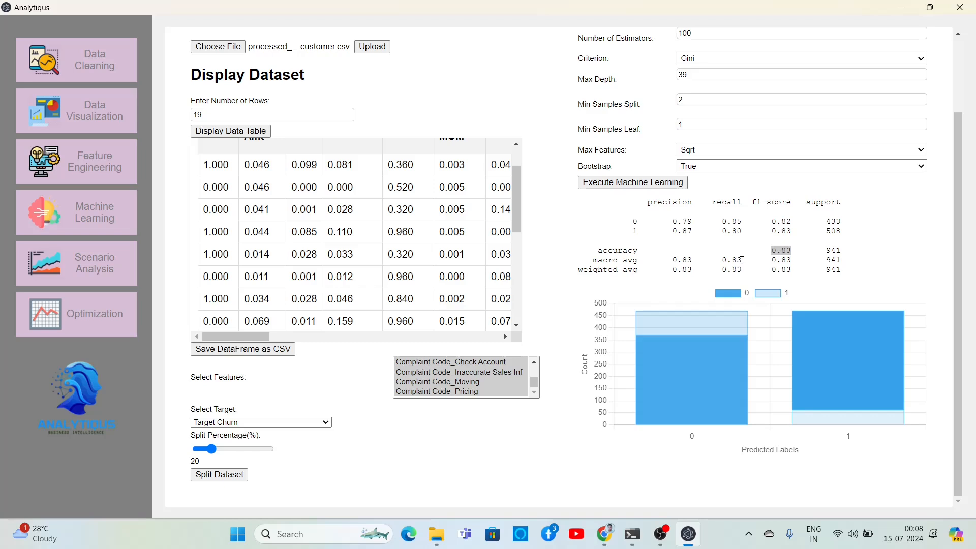